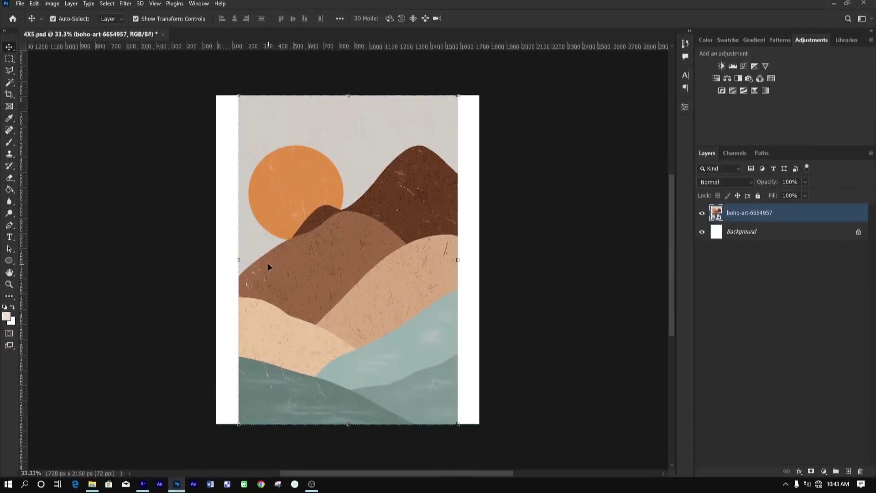
Stretch the mountain artwork rightward to the canvas edge and commit the transform
key("ctrl+t")
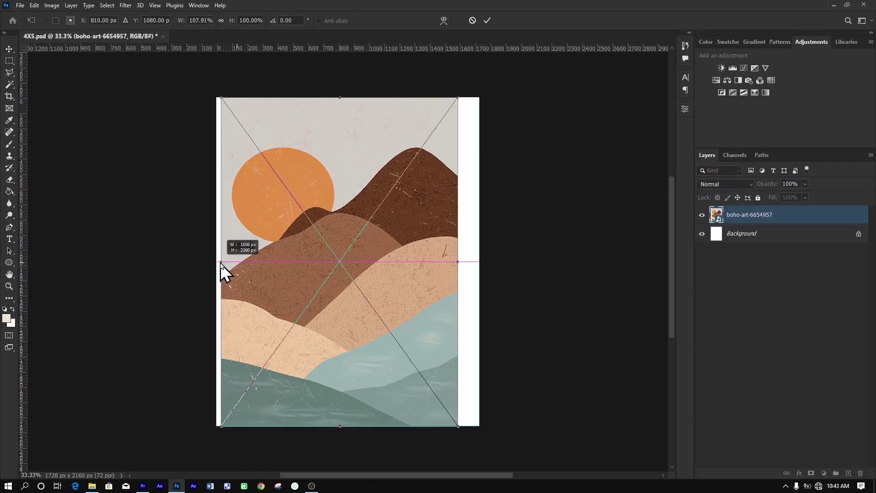
left_click_drag(460, 262, 480, 262)
left_click(487, 19)
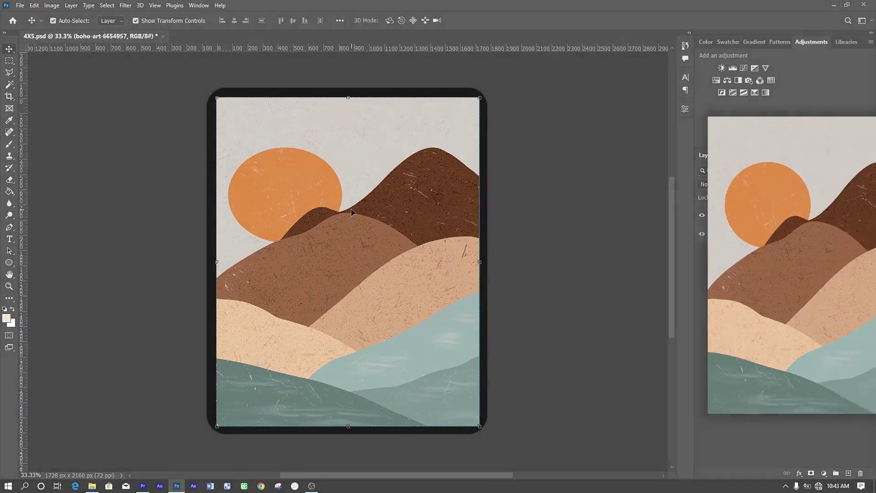
Enlarge the artwork from its corners and right side to about 290.32% width
key("ctrl+t")
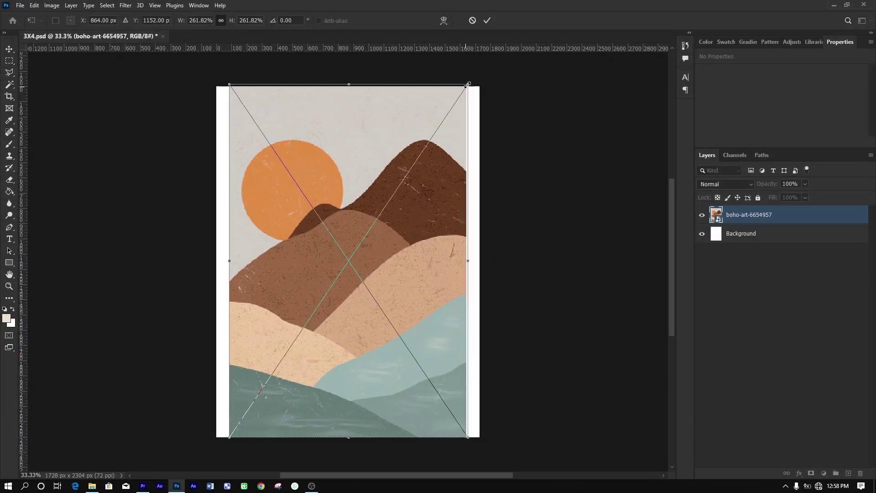
left_click_drag(479, 86, 481, 69)
left_click_drag(229, 439, 217, 457)
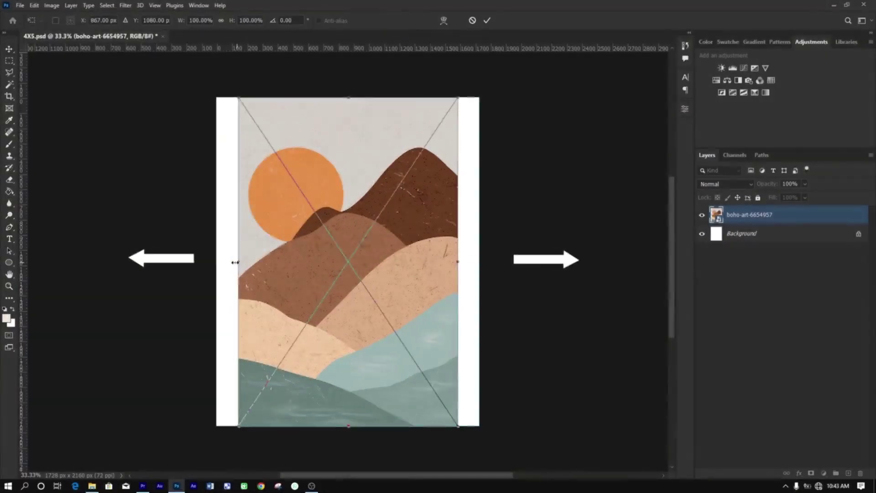
left_click_drag(480, 262, 476, 269)
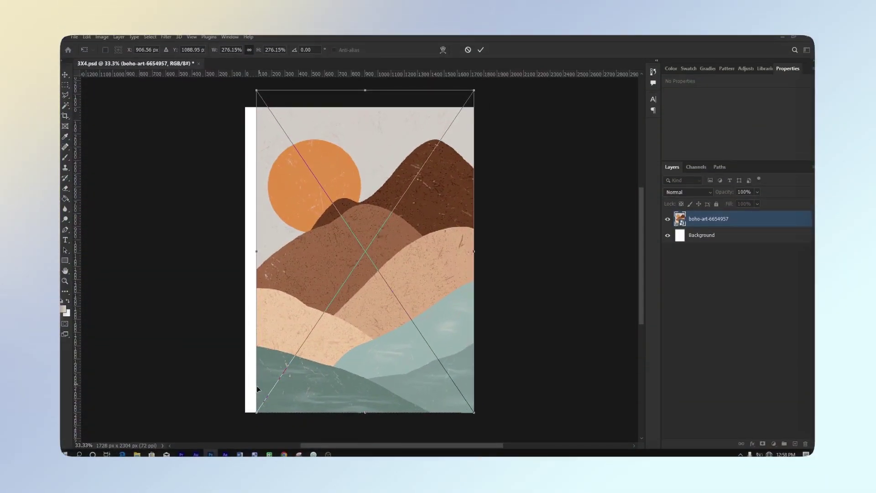
left_click_drag(257, 412, 246, 429)
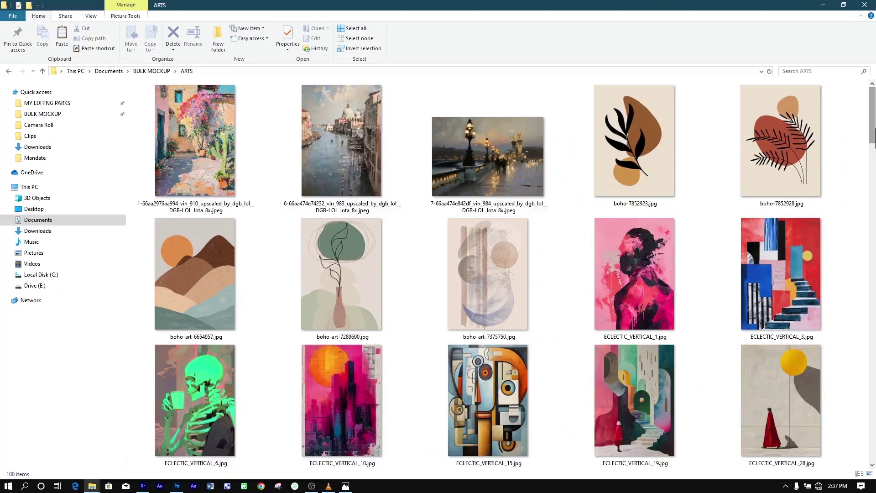
In EXPORTS 2, check the 2X3 and 4X5 export folders, then open the 11X14 folder
scroll(503, 274, "down", 10)
scroll(818, 238, "down", 10)
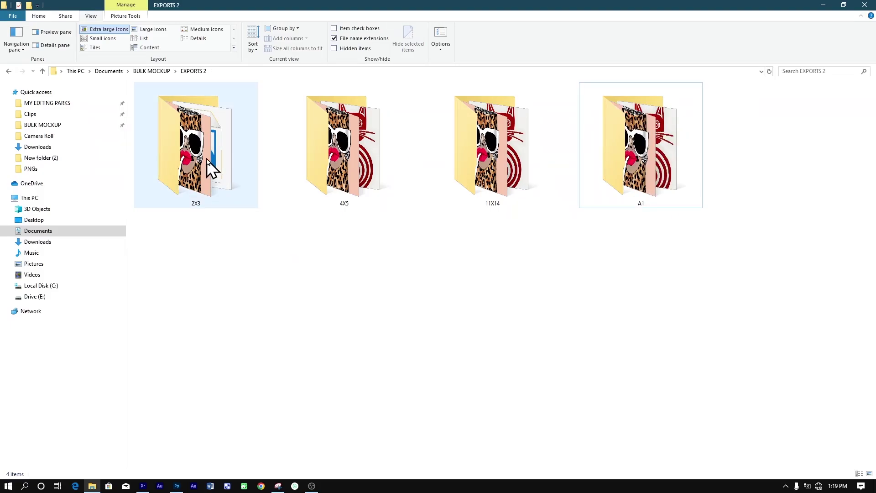
double_click(212, 169)
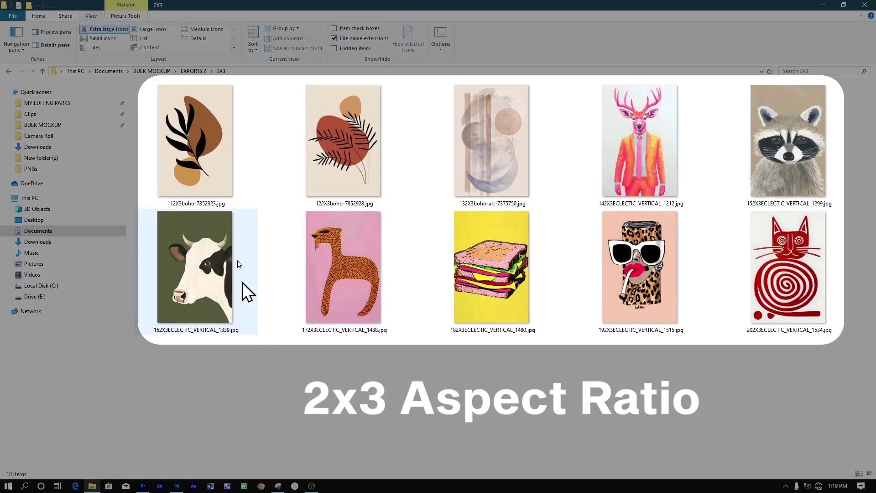
left_click(194, 71)
double_click(331, 192)
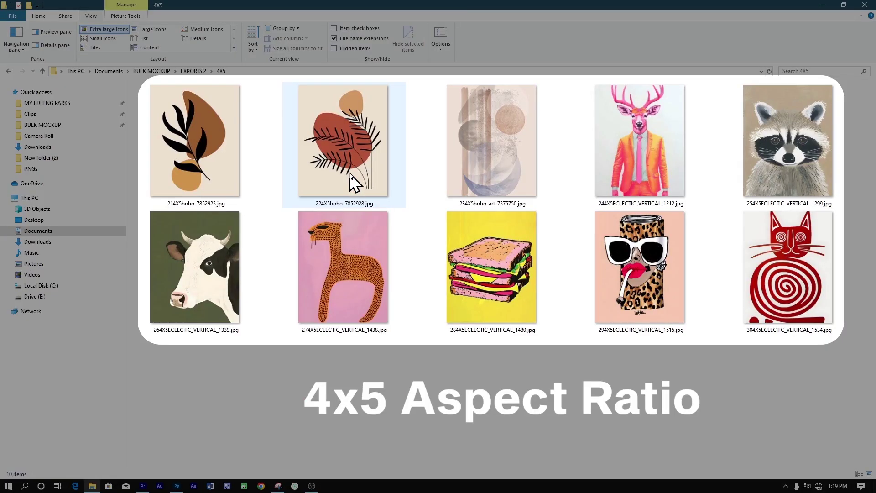
left_click(194, 71)
double_click(456, 175)
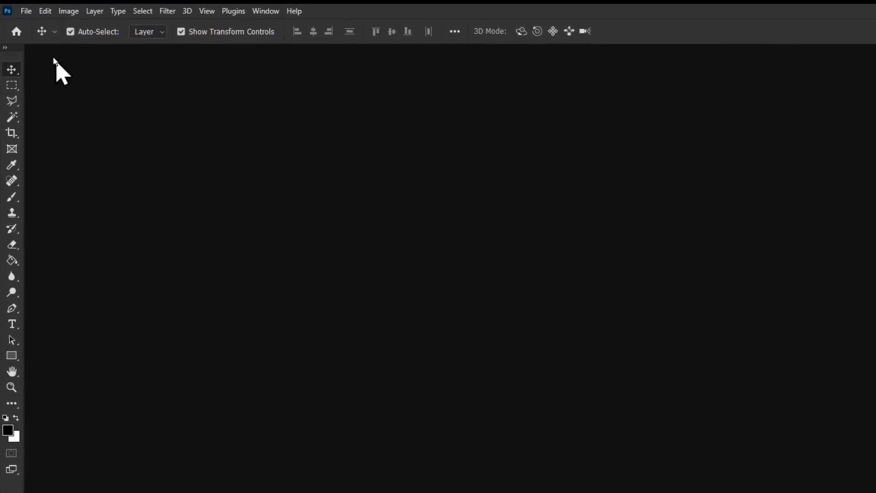
Create a new document 18 × 24 inches at 300 ppi via File > New
left_click(24, 9)
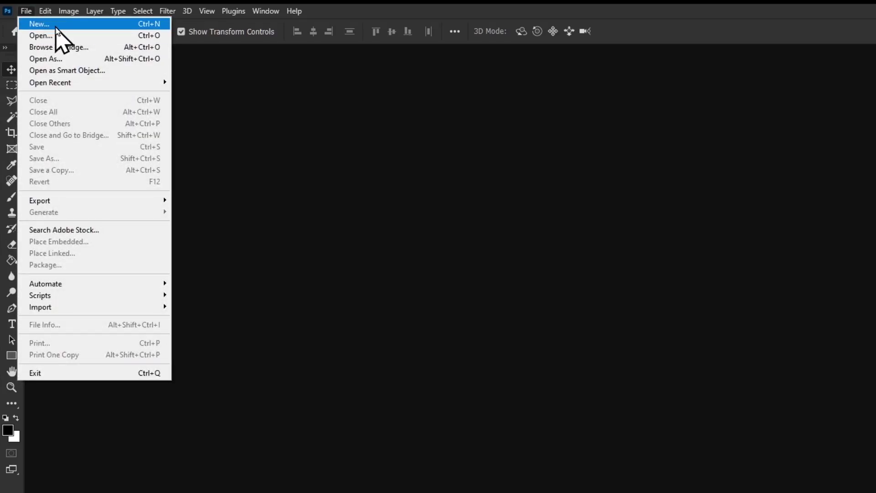
left_click(56, 28)
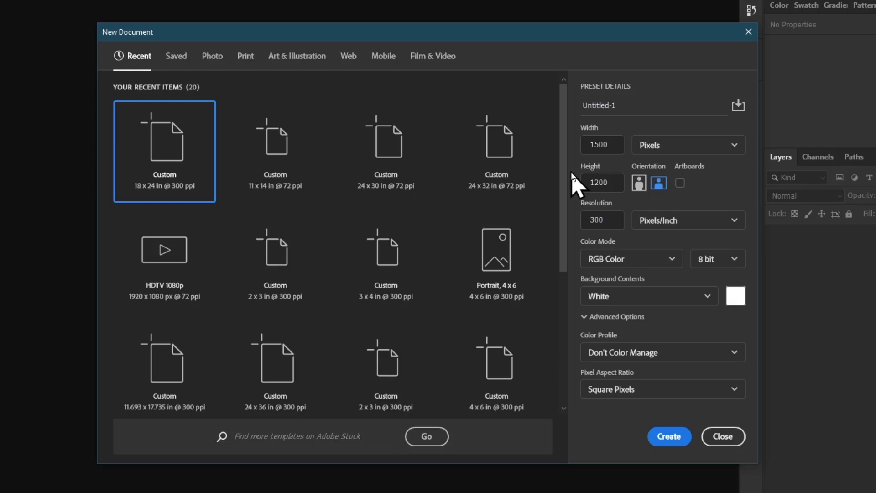
left_click(710, 148)
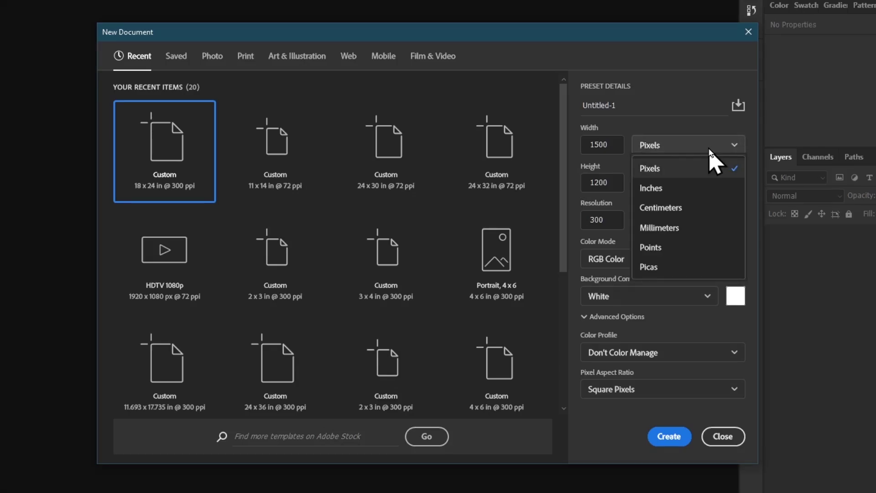
left_click(680, 188)
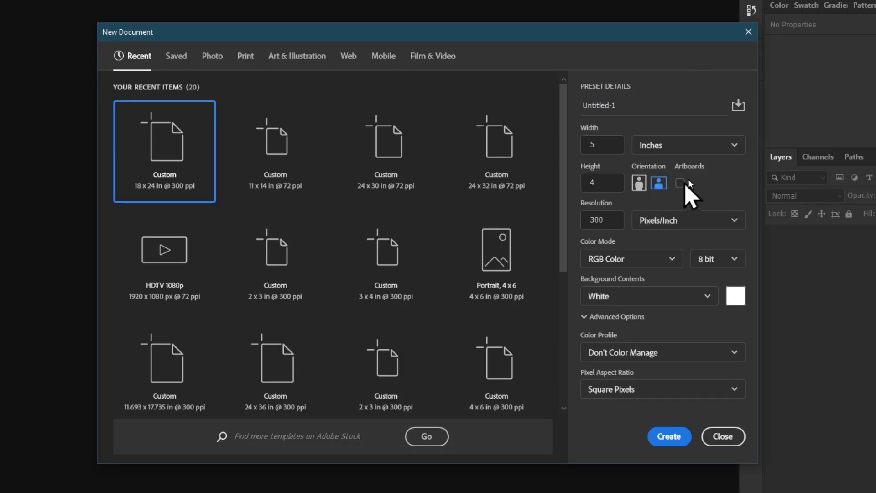
left_click_drag(603, 139, 578, 142)
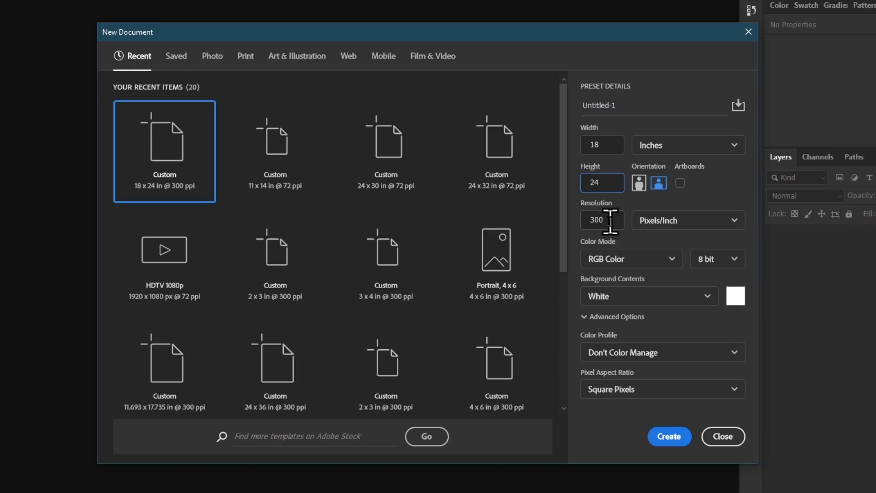
left_click(610, 221)
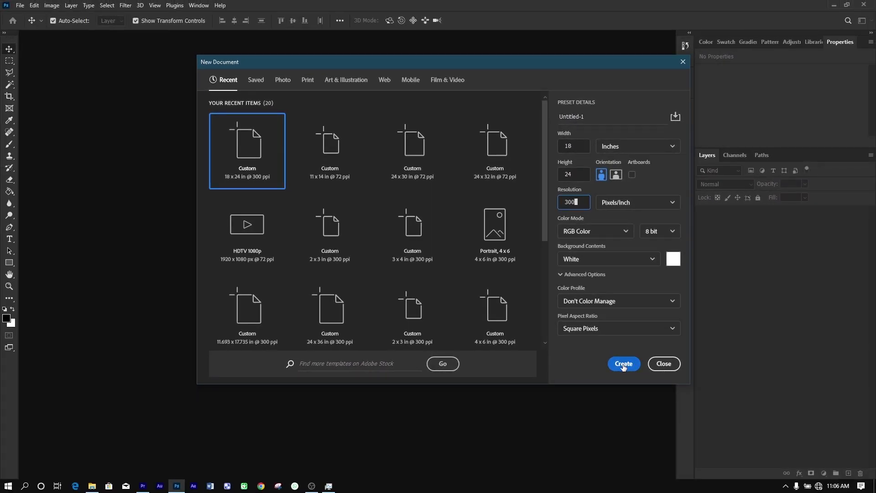
left_click(624, 364)
Drag boho-art-6654957.jpg from the ex folder onto the Photoshop canvas
key("alt+Tab")
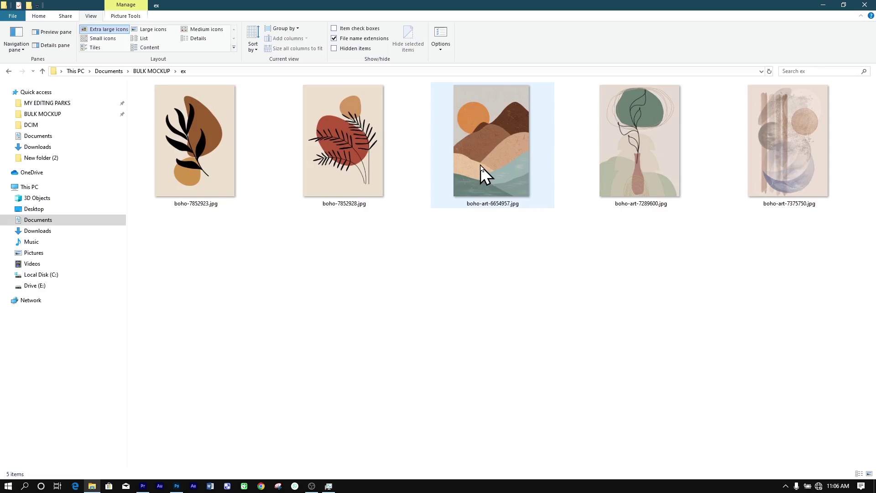
left_click_drag(481, 165, 336, 294)
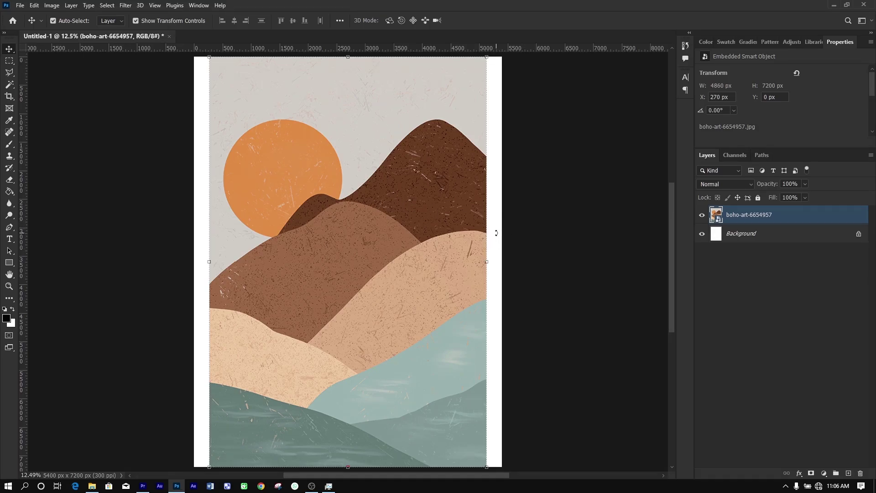
Commit the placed boho-art-6654957 image and stretch its left and right sides to the canvas edges
key("Return")
left_click(548, 305)
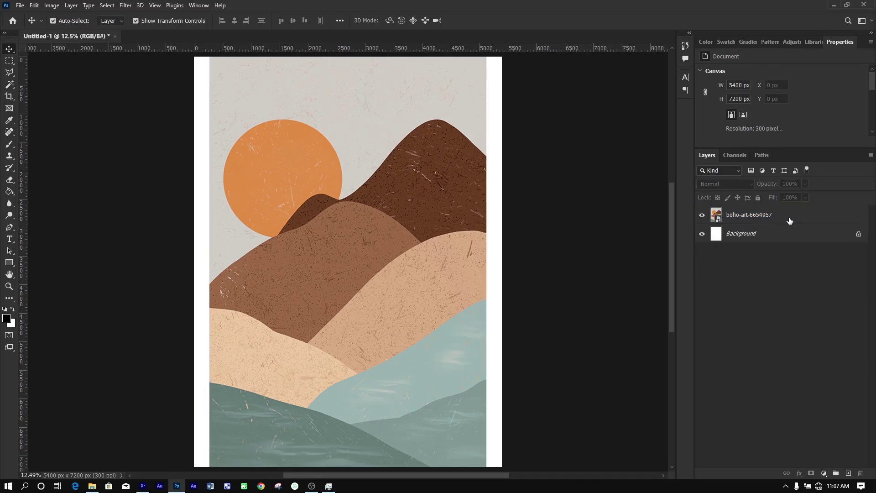
left_click(789, 221)
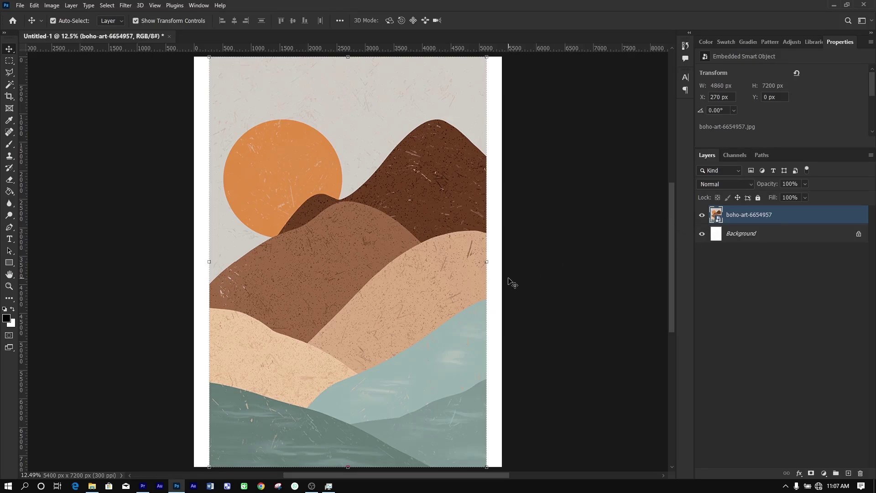
key("ctrl+t")
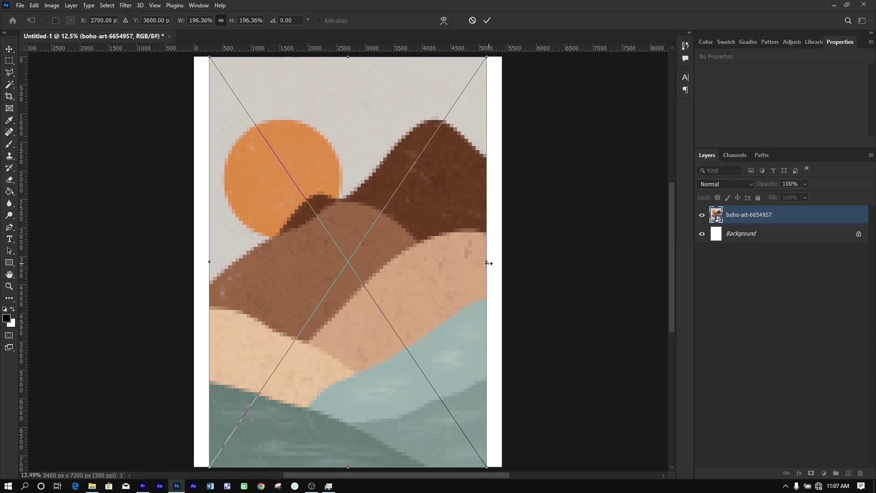
left_click_drag(489, 263, 502, 264)
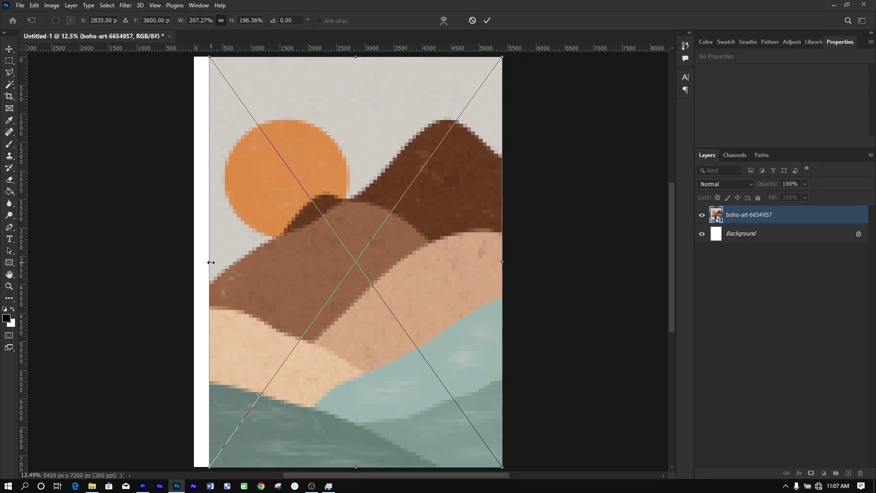
left_click_drag(210, 262, 197, 262)
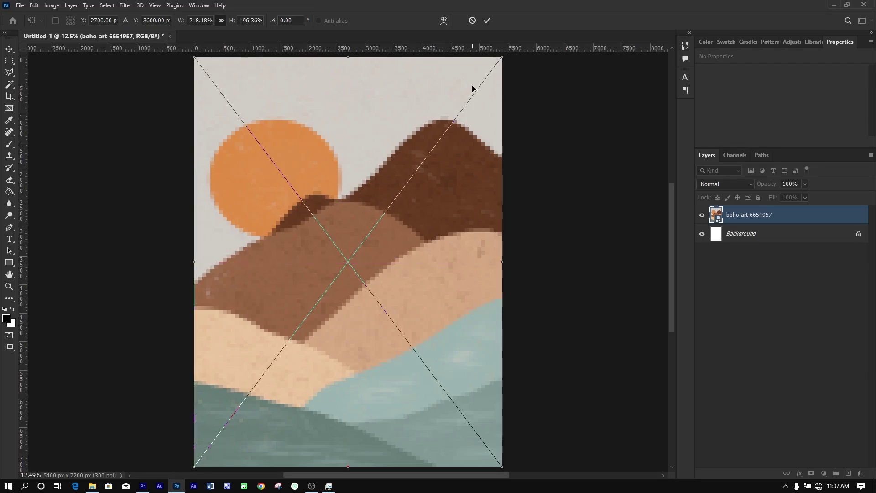
left_click(488, 20)
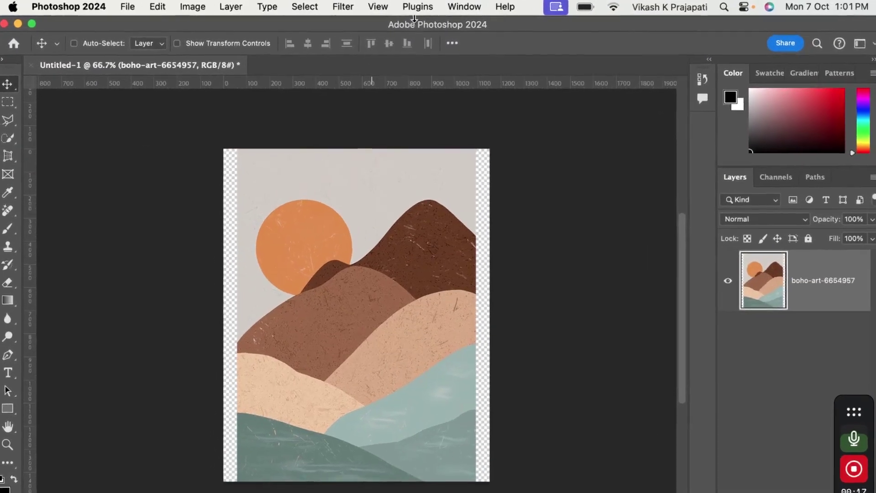
Show the contextual task bar and marquee-select the empty left and right edge strips
left_click(461, 7)
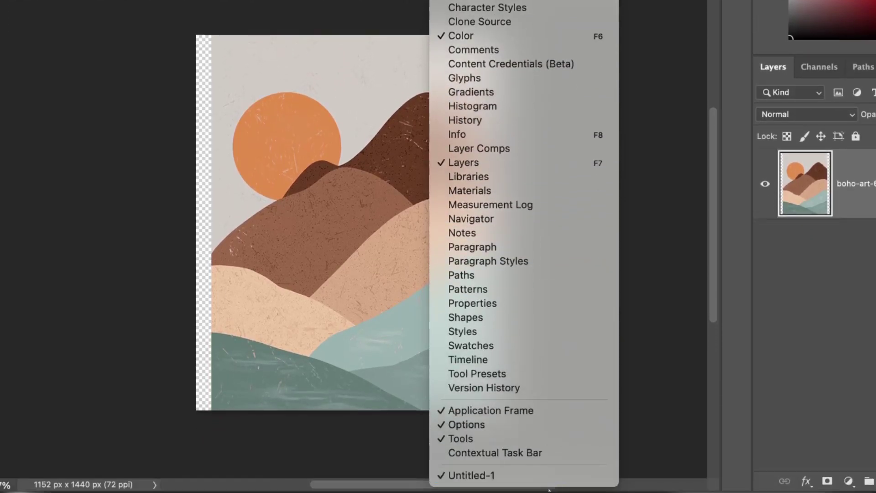
left_click(537, 453)
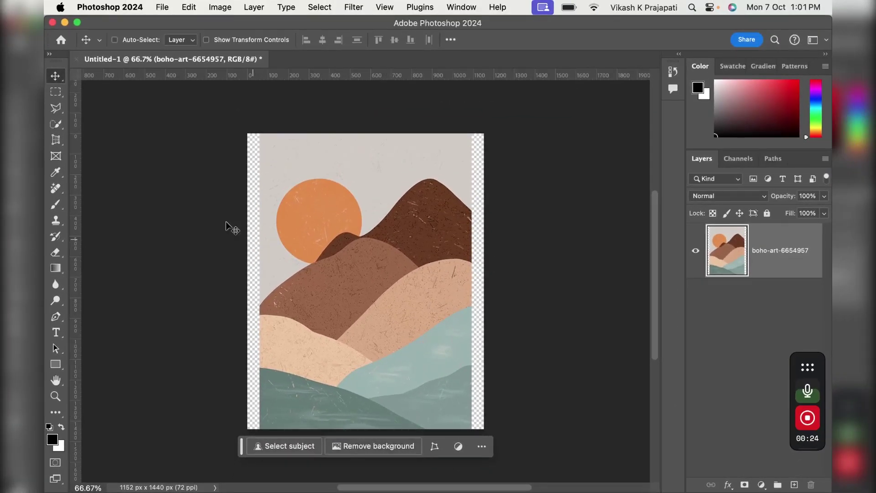
left_click(53, 96)
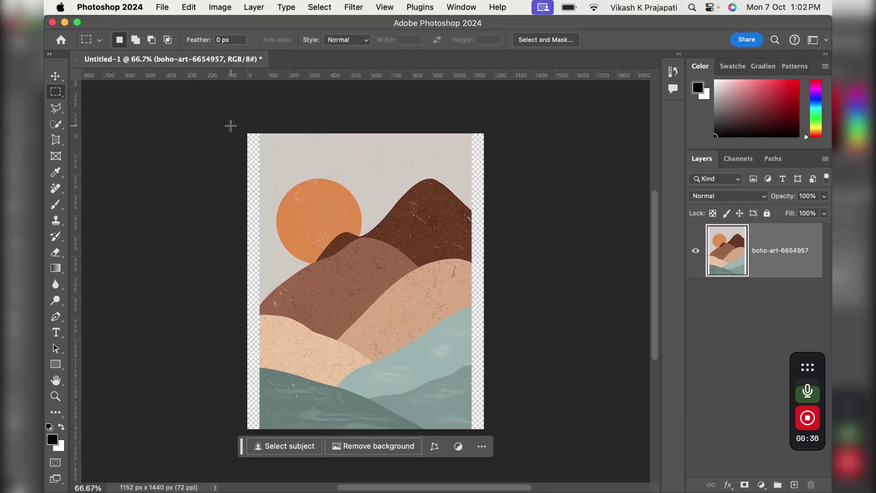
left_click_drag(231, 126, 275, 445)
key("shift")
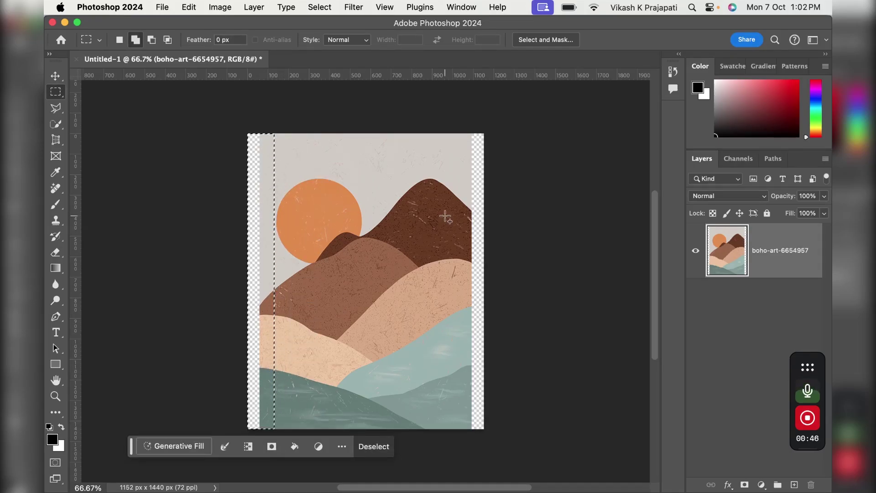
left_click_drag(454, 133, 496, 431)
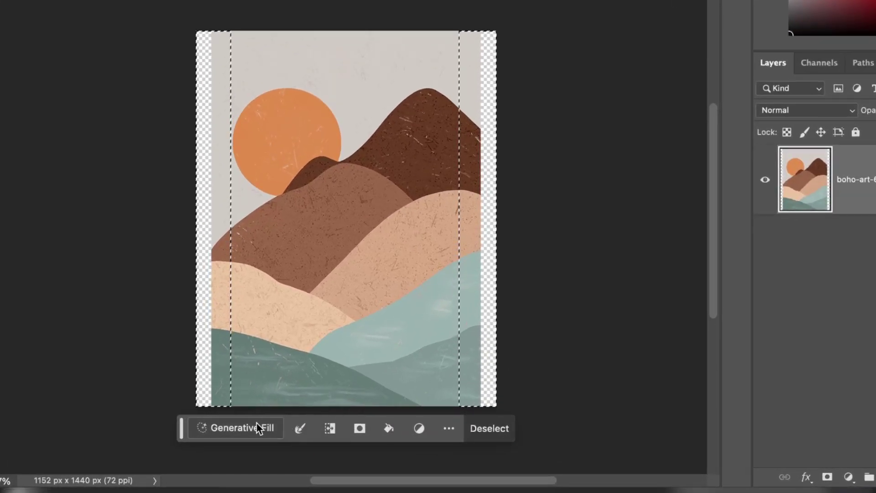
Run a prompt-less Generative Fill on the strips and keep the second variation
left_click(264, 430)
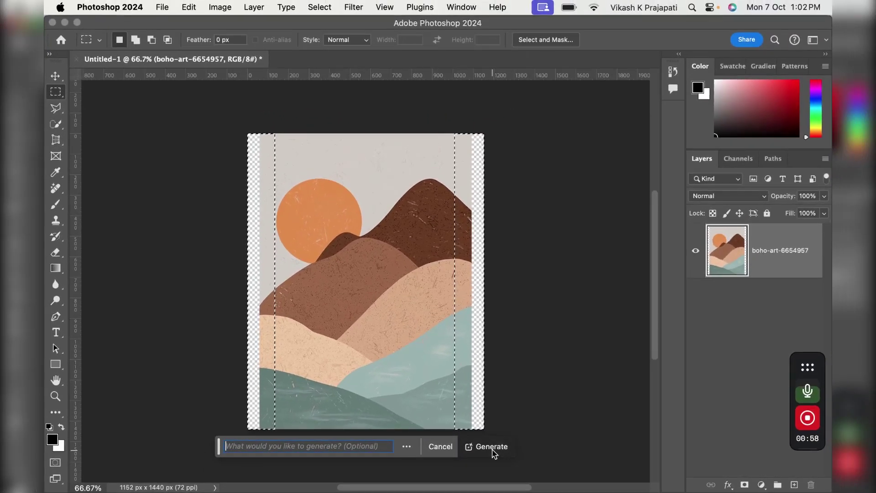
left_click(497, 444)
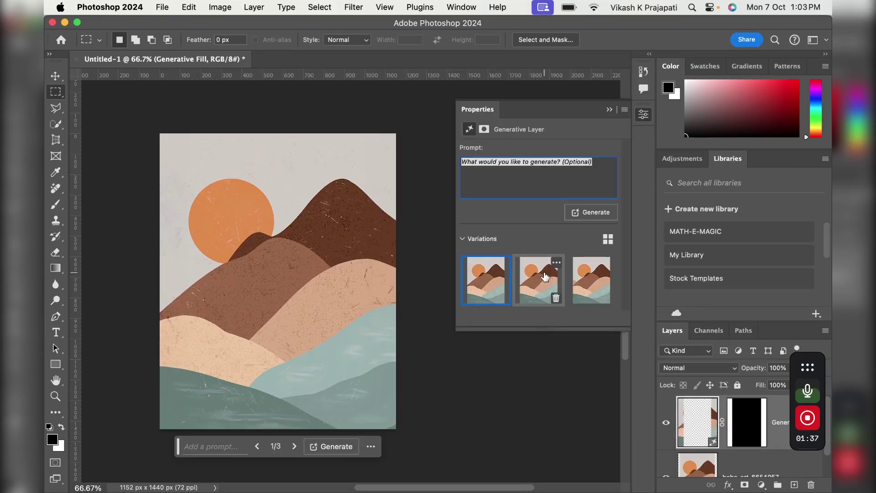
left_click(546, 277)
left_click(584, 283)
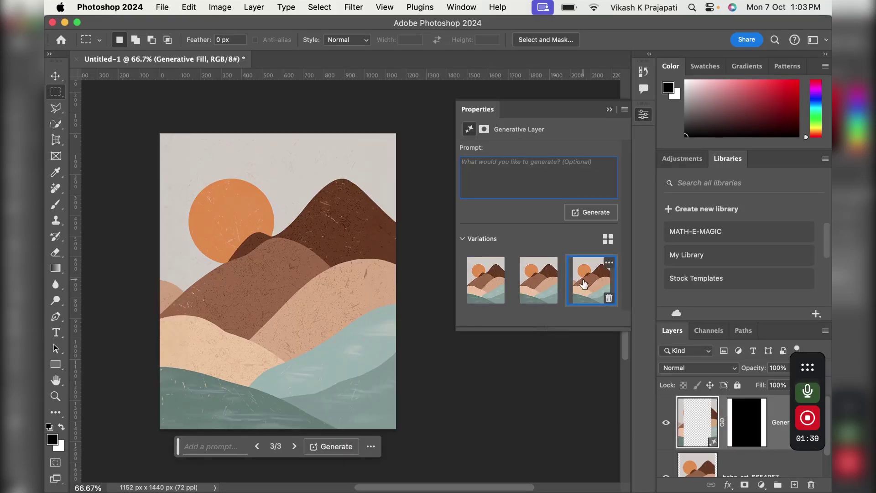
left_click(538, 281)
left_click(487, 281)
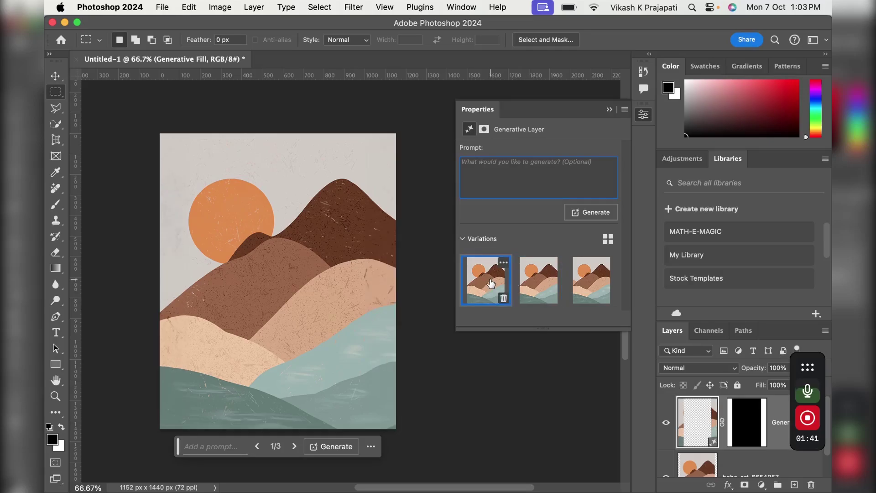
left_click(548, 282)
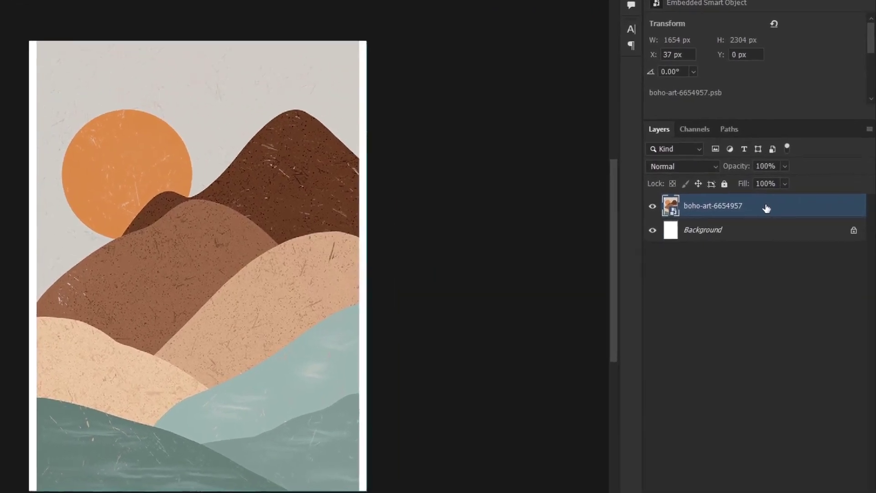
Rasterize the boho-art-6654957 layer and select both white edge strips
right_click(790, 215)
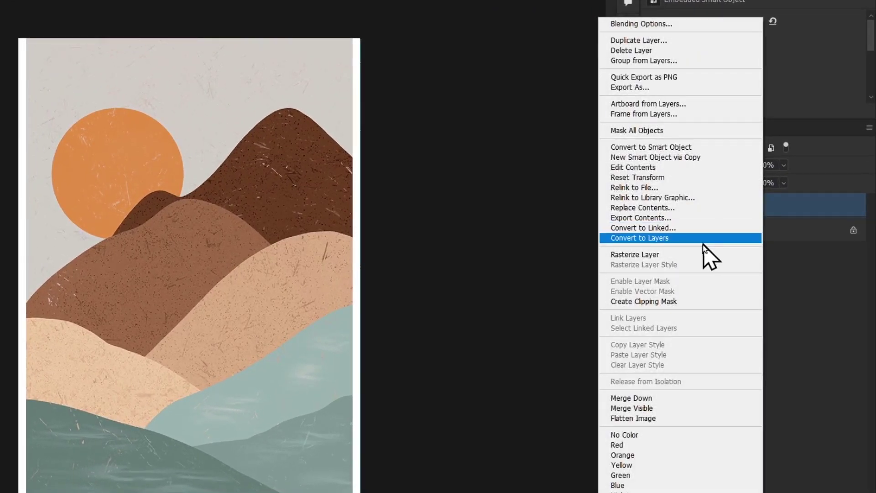
left_click(687, 254)
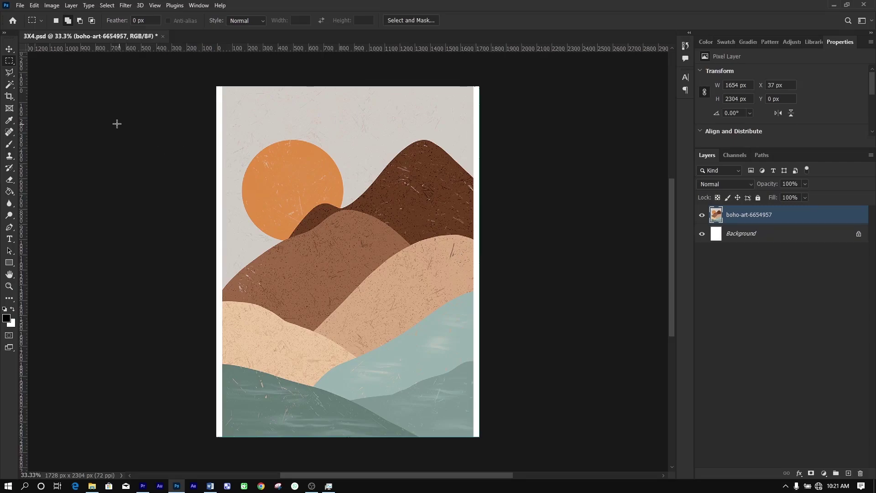
left_click_drag(217, 87, 226, 439)
left_click_drag(469, 86, 507, 448)
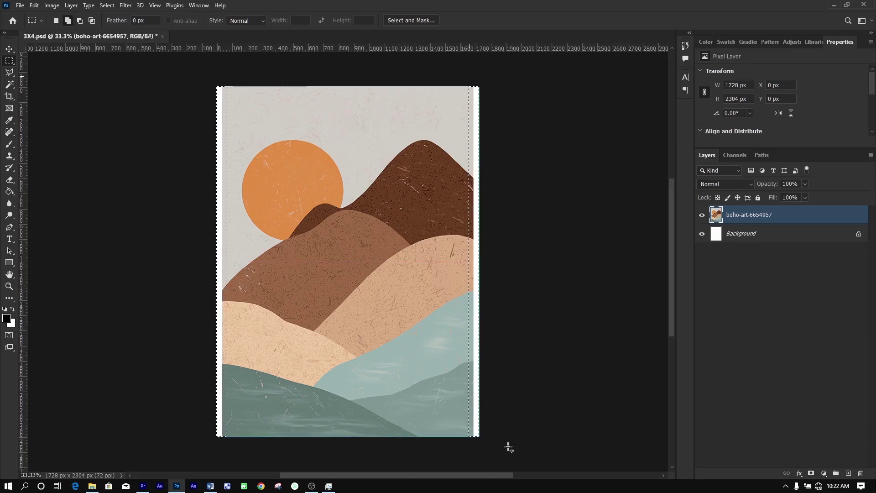
Fill the edge-strip selection with Content-Aware and deselect
right_click(373, 138)
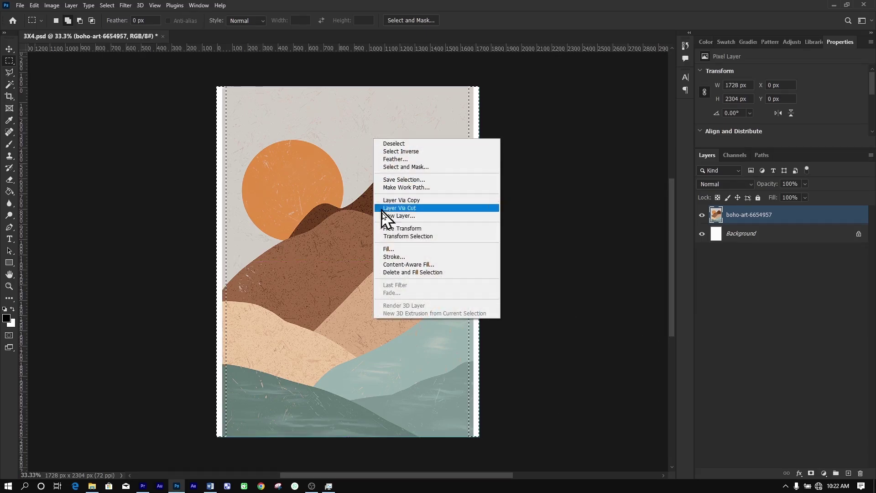
left_click(393, 249)
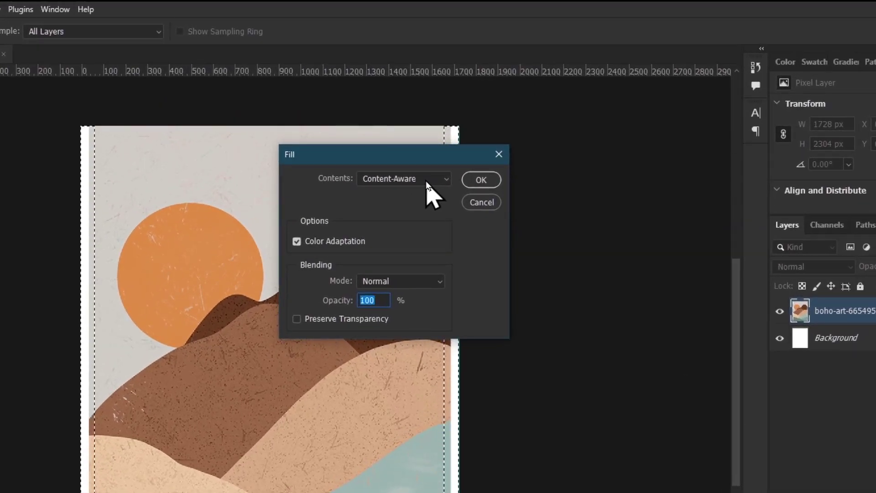
left_click(426, 181)
left_click(394, 237)
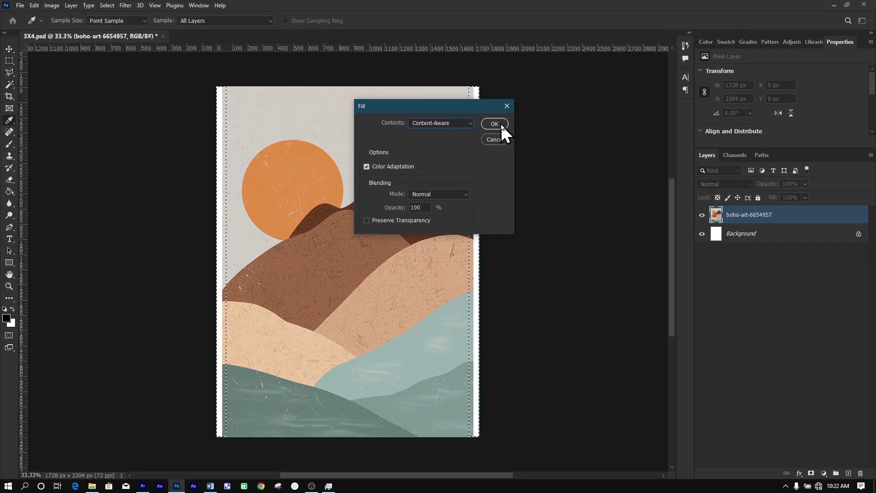
left_click(495, 123)
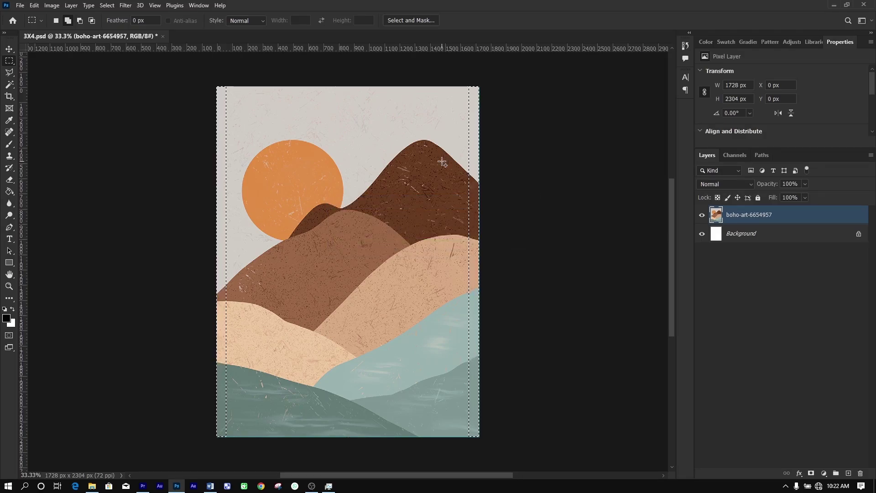
key("ctrl+d")
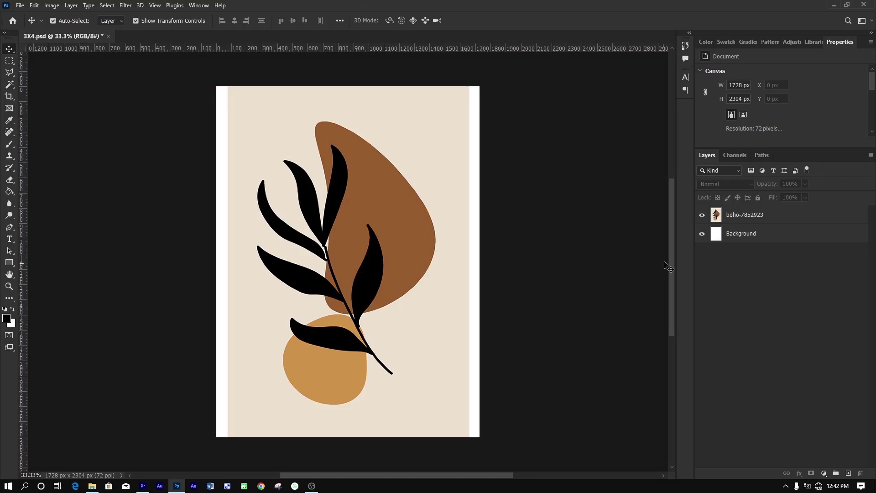
On the Background layer, set the print's beige as foreground, trial-fill the strips with Paint Bucket, then undo
left_click(777, 239)
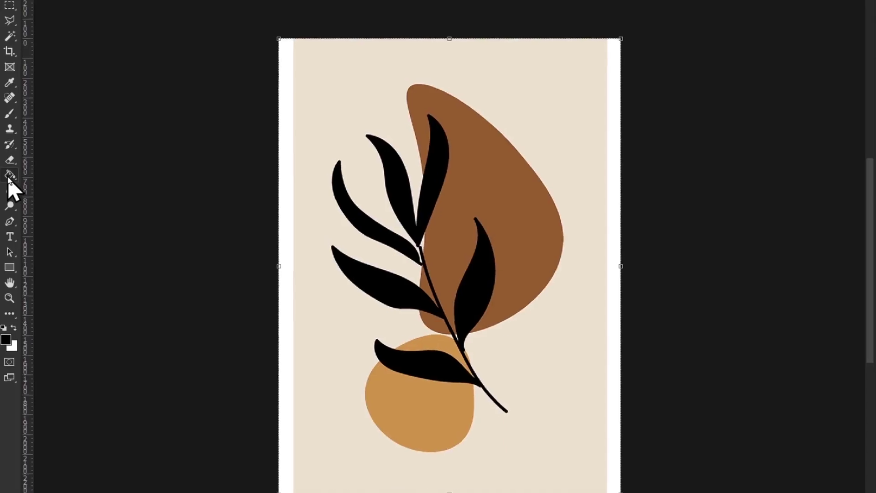
left_click(9, 179)
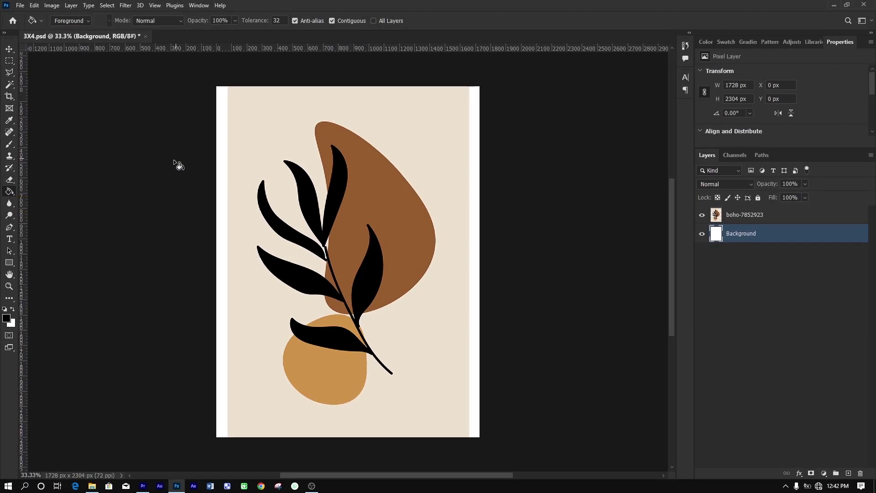
left_click(7, 318)
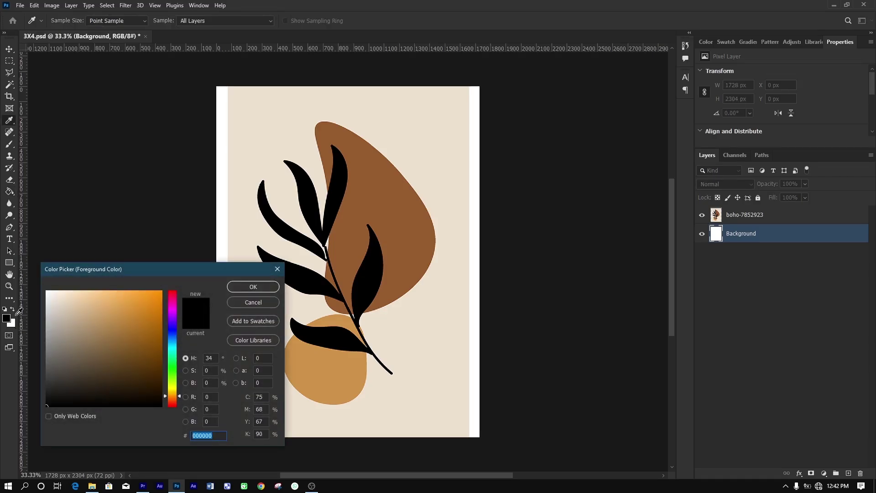
left_click(243, 227)
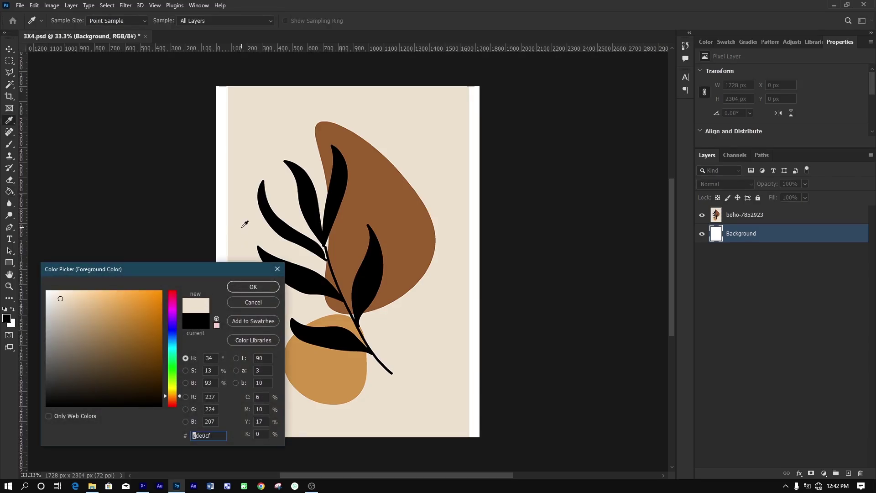
left_click(244, 288)
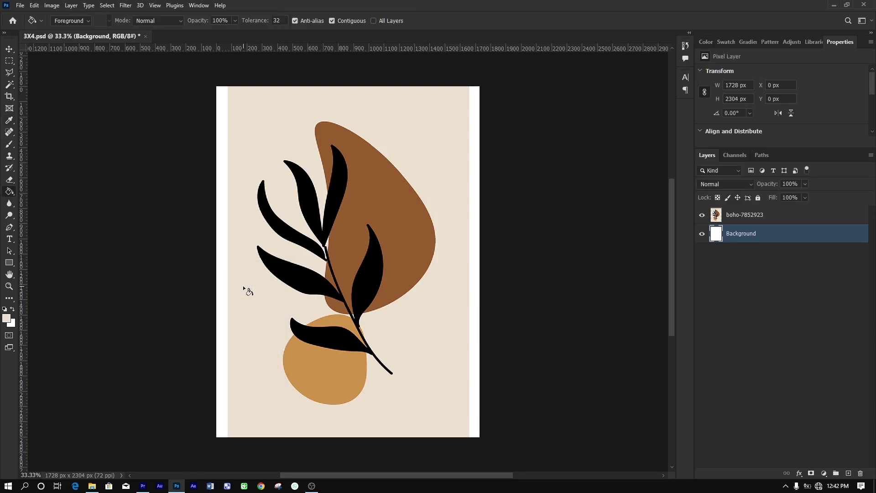
left_click(222, 248)
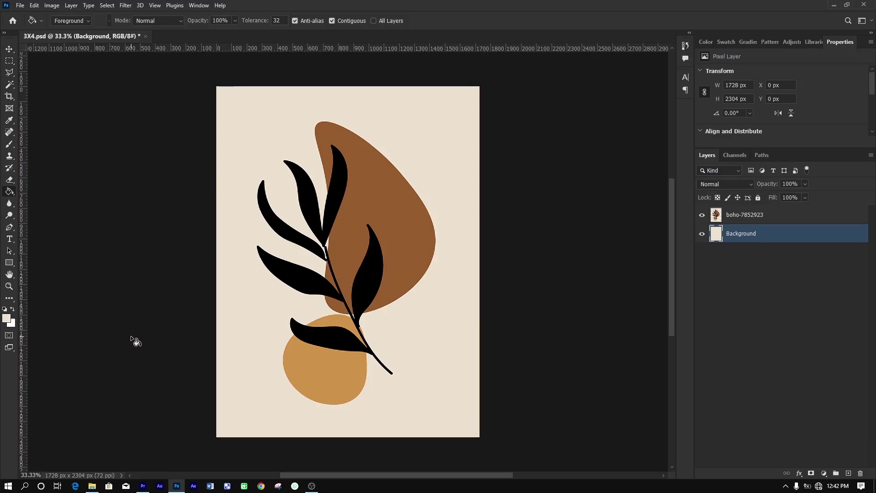
key("ctrl+z")
key("v")
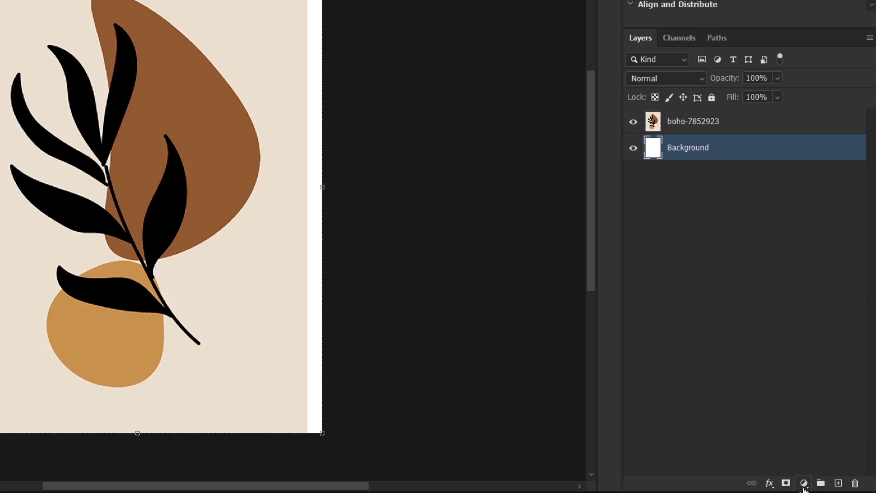
Add a Solid Color fill layer using cream sampled from the print background
left_click(805, 484)
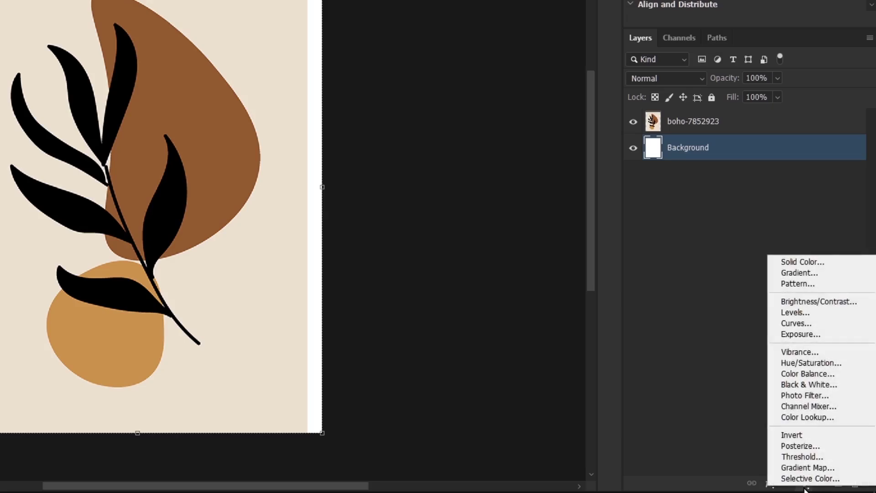
left_click(806, 265)
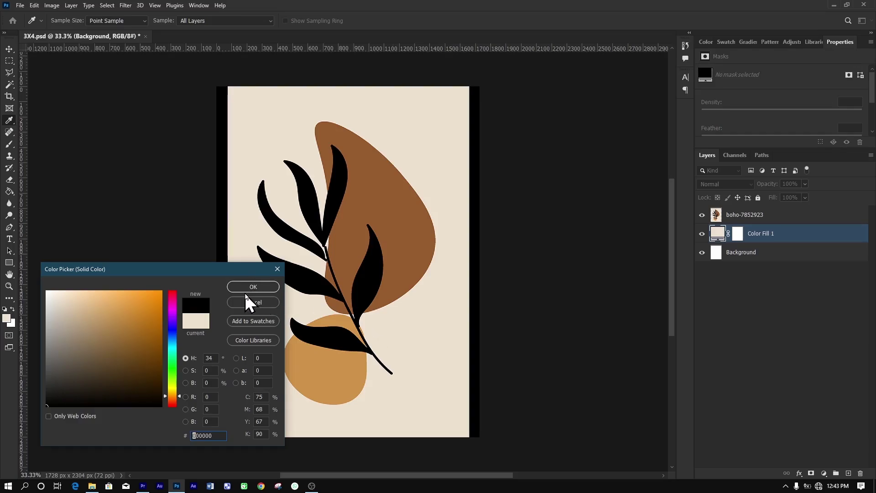
left_click(245, 218)
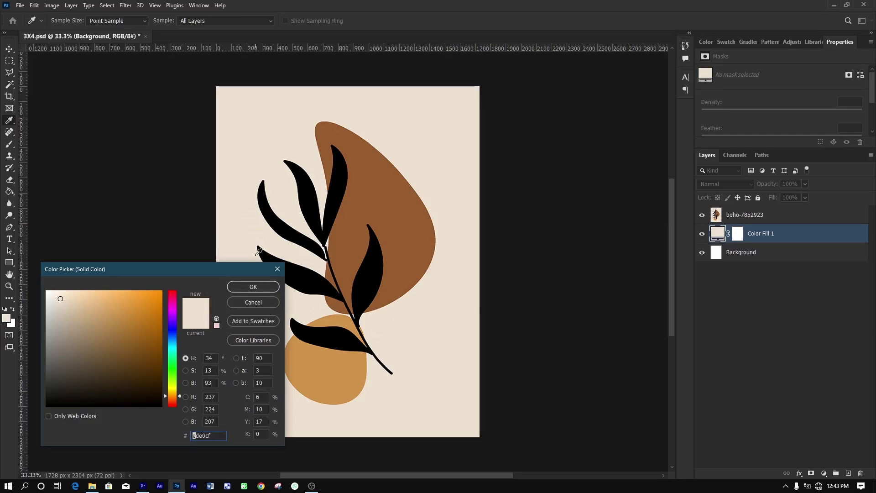
left_click(255, 286)
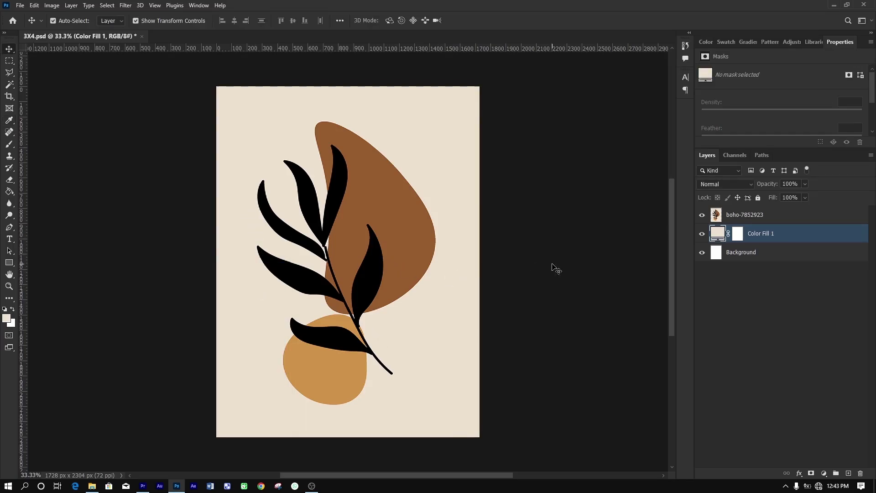
Reopen the Color Fill 1 colour, try bb7016, then revert to the original cream
double_click(718, 234)
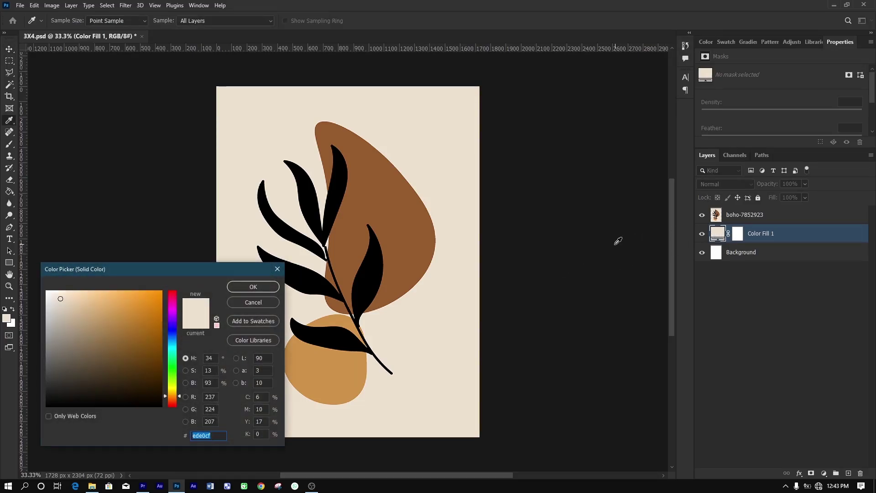
left_click_drag(427, 241, 344, 321)
type("bb7016")
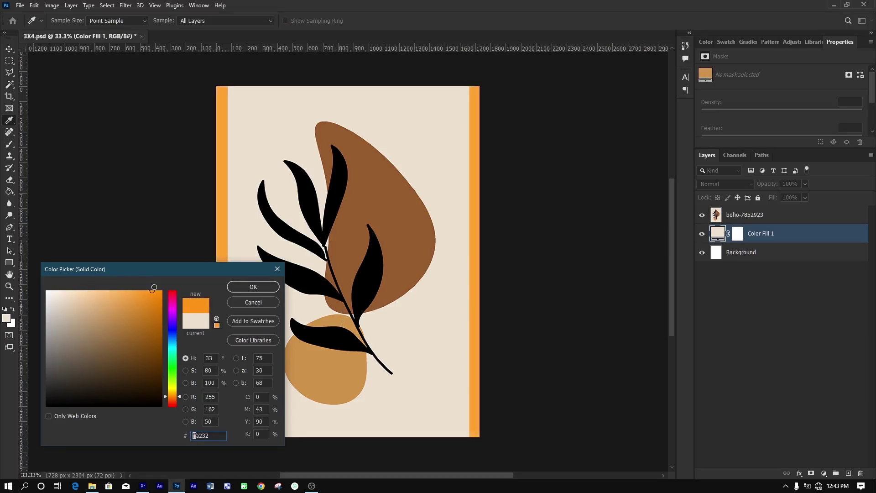
left_click(193, 316)
left_click(254, 287)
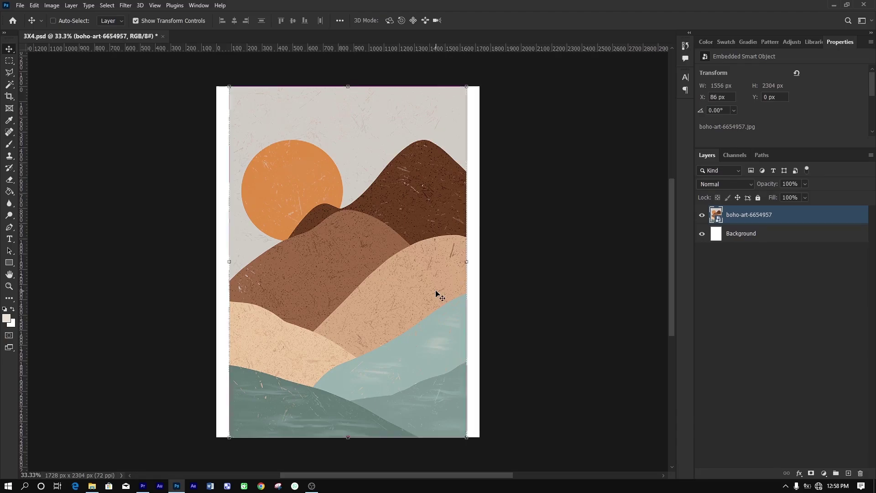
Scale the mountain artwork up from its corners to full canvas height, commit, and duplicate the layer
key("ctrl+t")
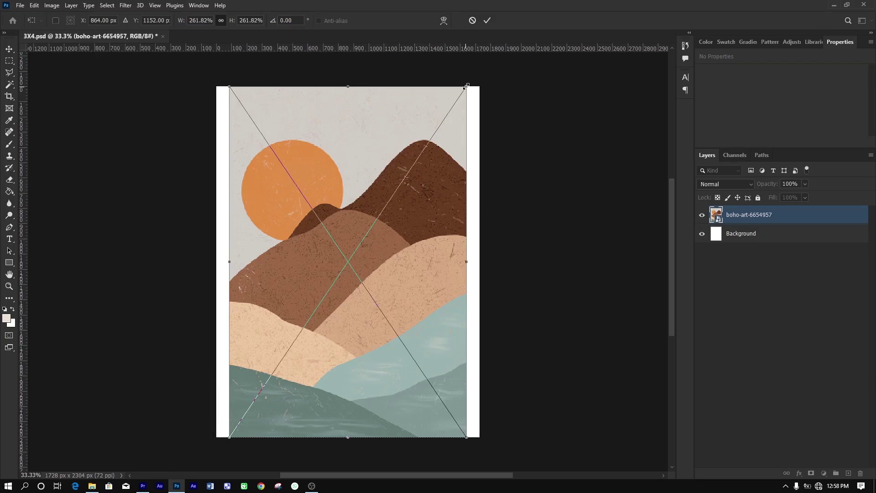
left_click_drag(467, 86, 479, 67)
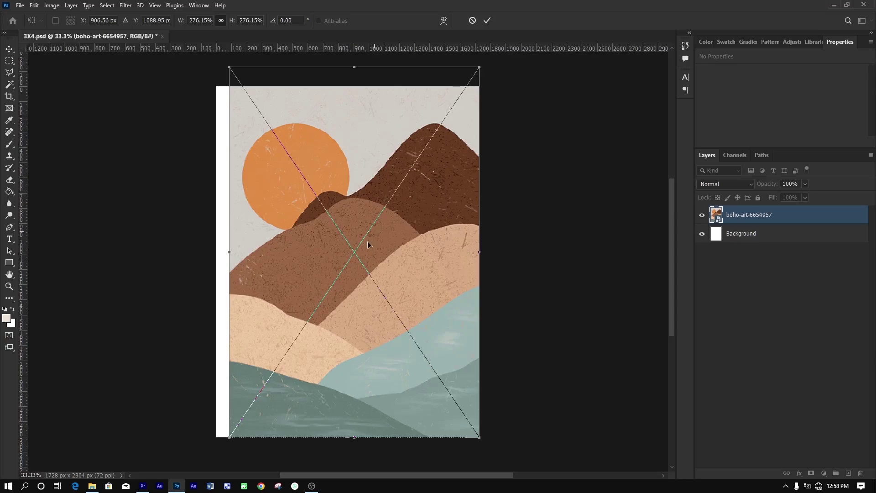
left_click_drag(230, 439, 216, 456)
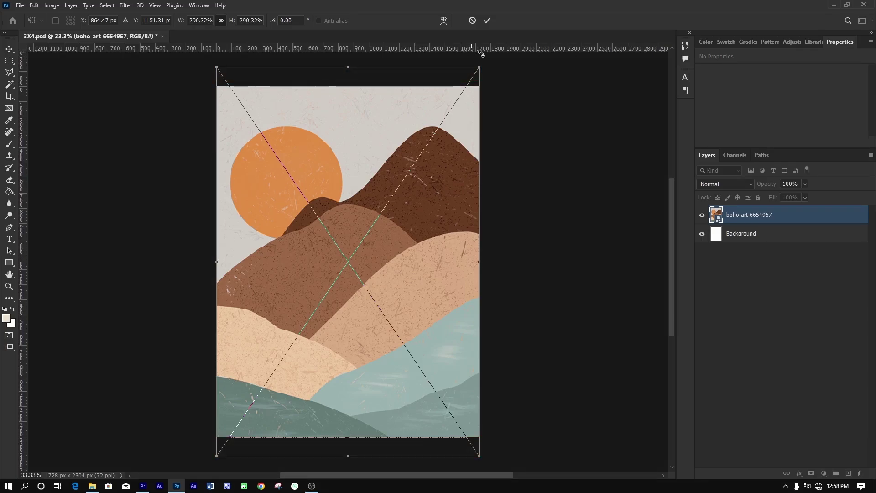
left_click(488, 20)
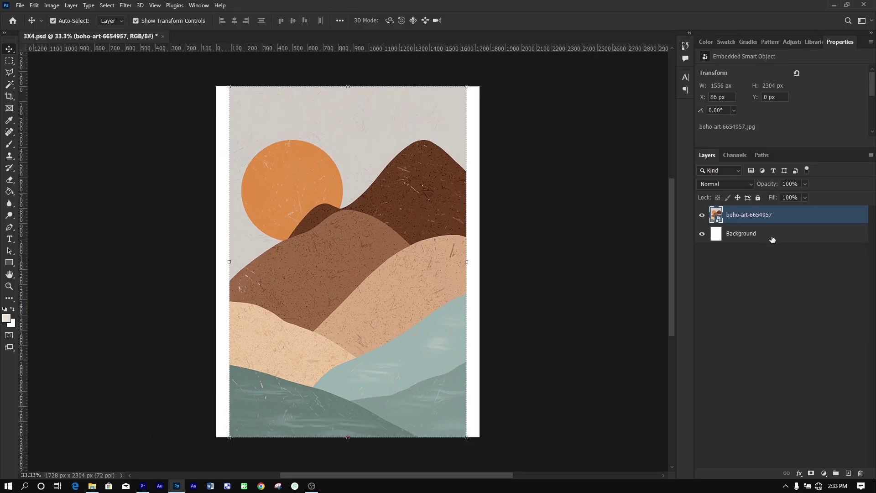
key("ctrl+j")
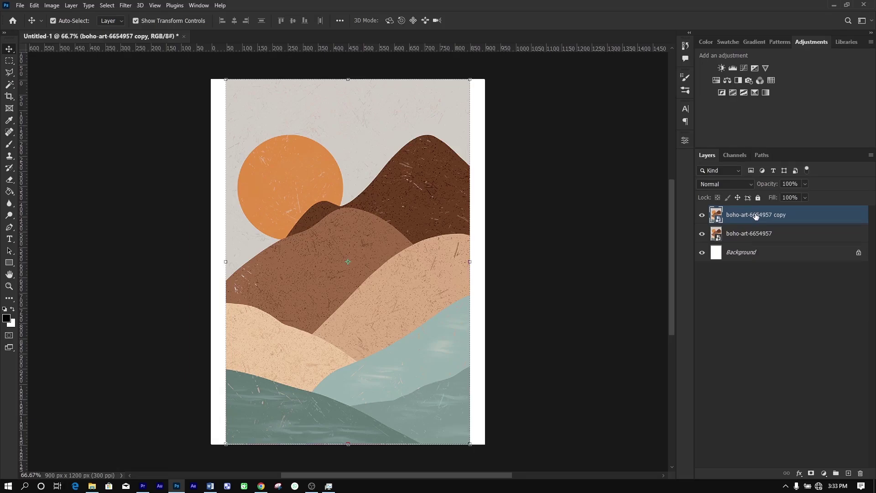
Flip the duplicated artwork horizontally across its right edge to fill the right gap
key("ctrl+t")
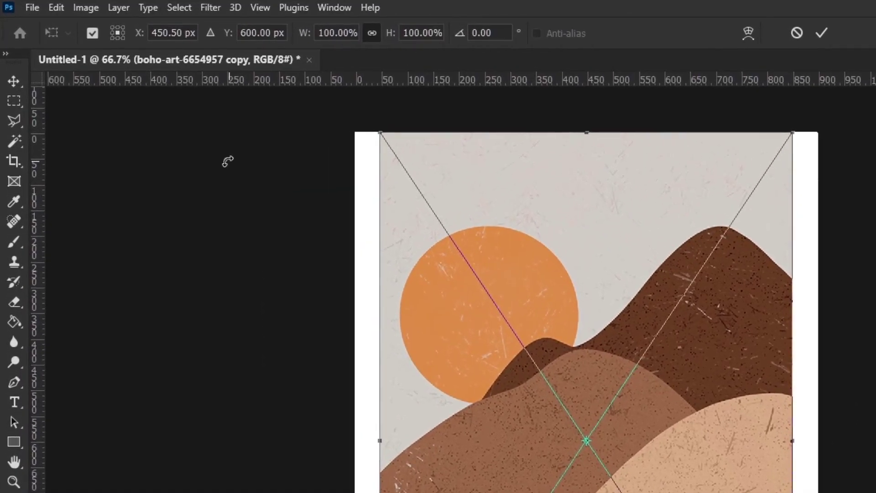
left_click(123, 29)
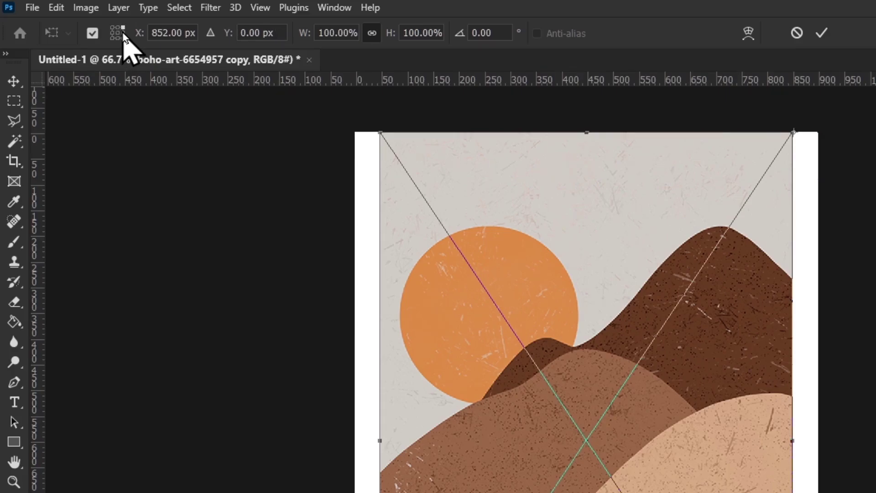
left_click(124, 33)
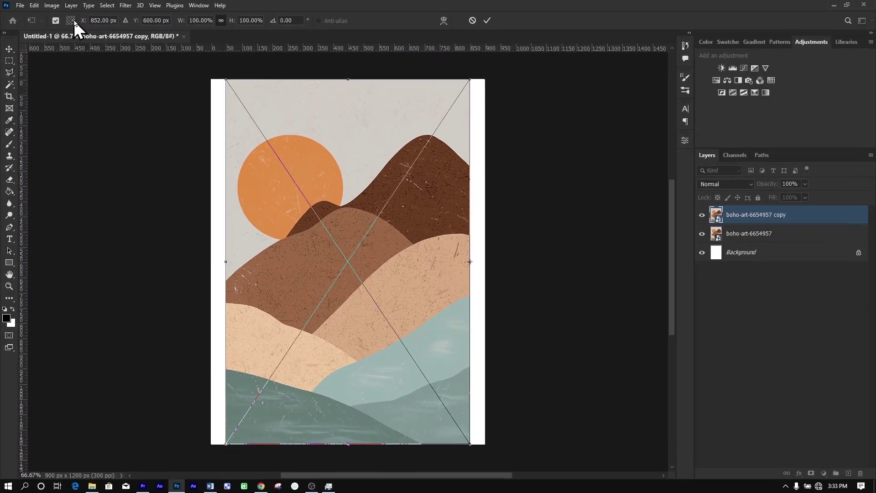
right_click(585, 369)
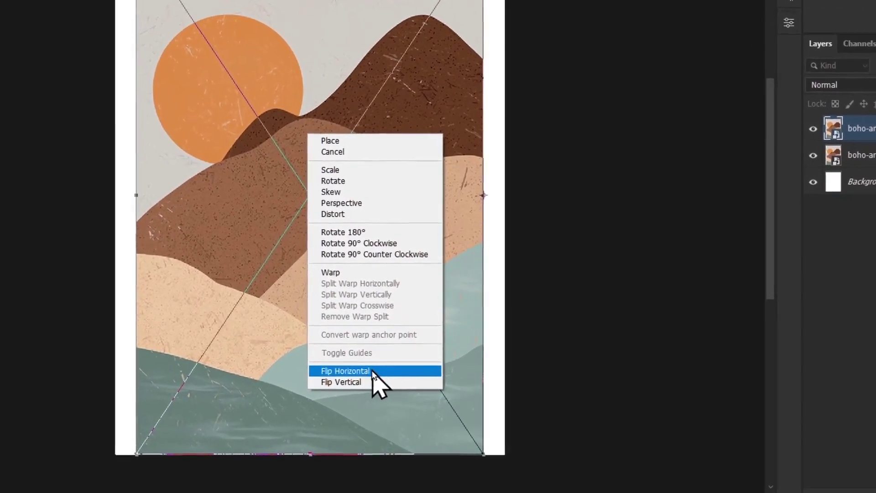
left_click(374, 378)
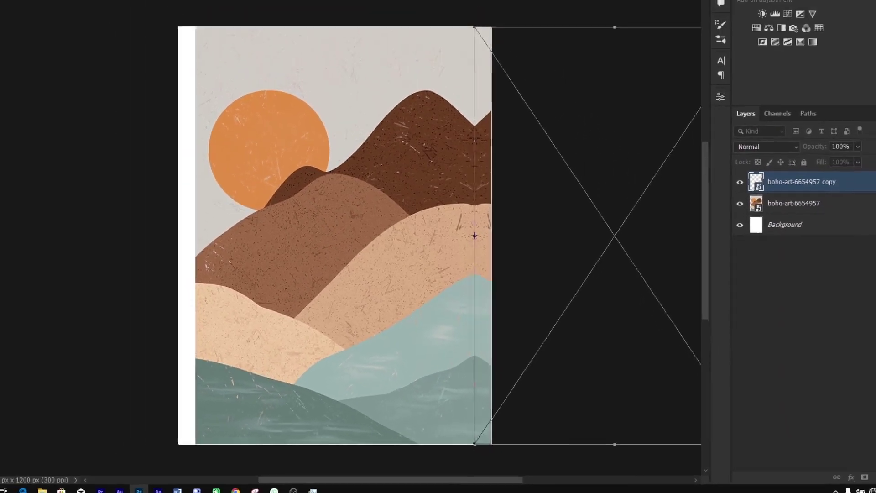
left_click(487, 20)
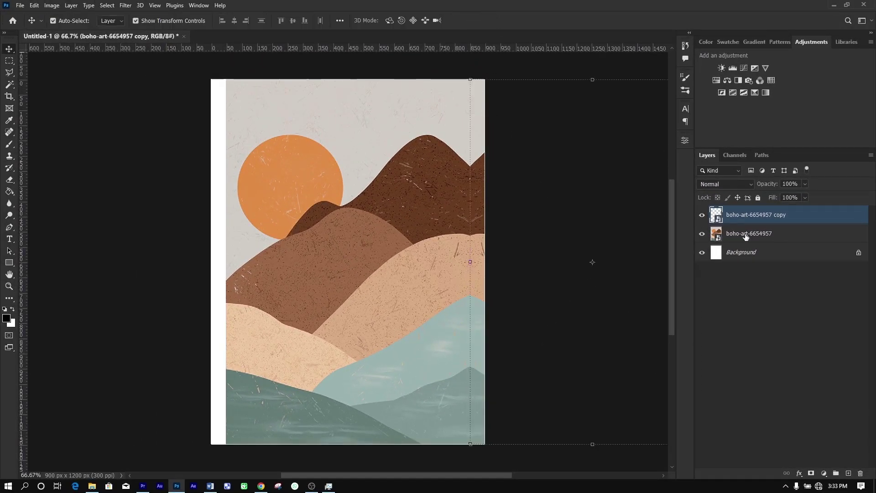
Duplicate the original boho-art-6654957 layer and mirror it onto the left side
left_click(745, 236)
key("ctrl+j")
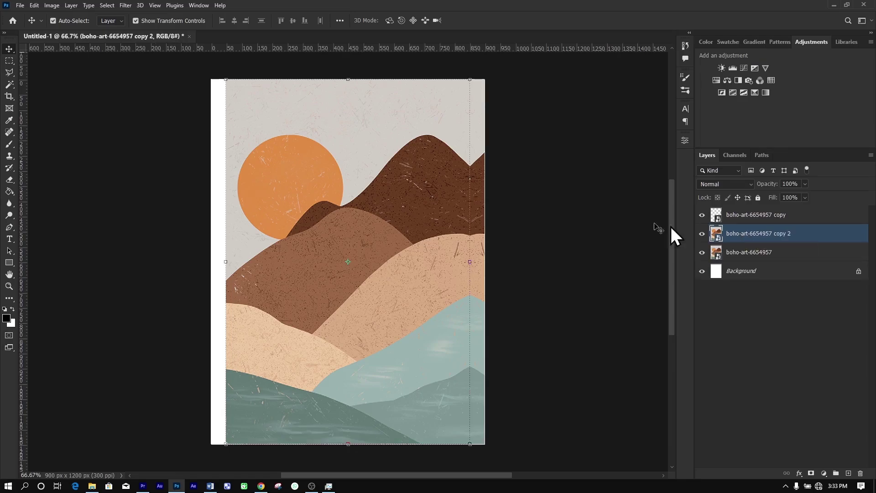
key("ctrl+t")
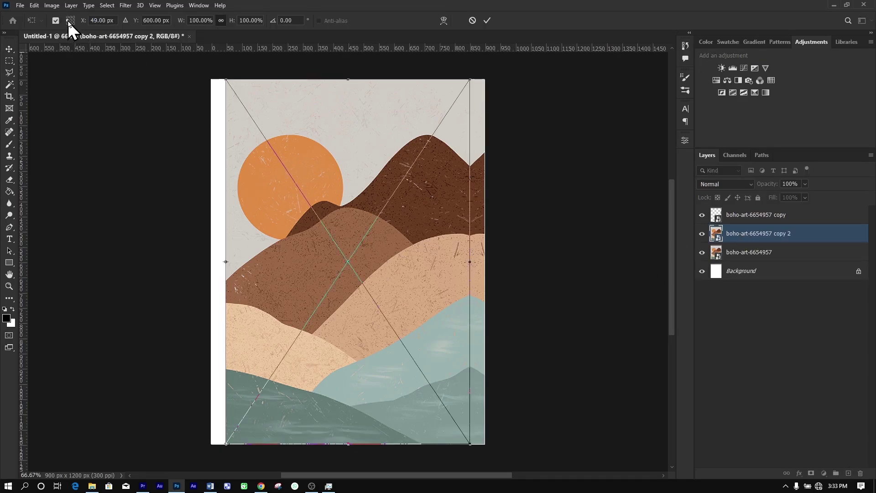
right_click(309, 182)
left_click(360, 351)
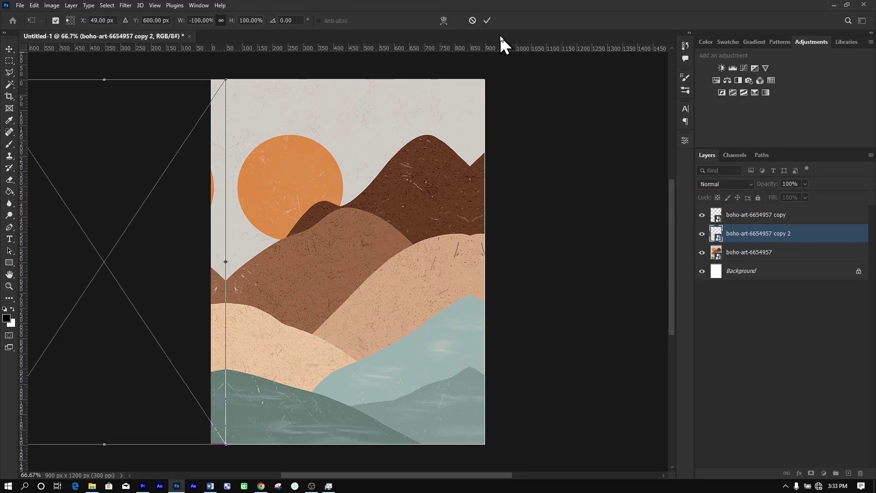
left_click(487, 20)
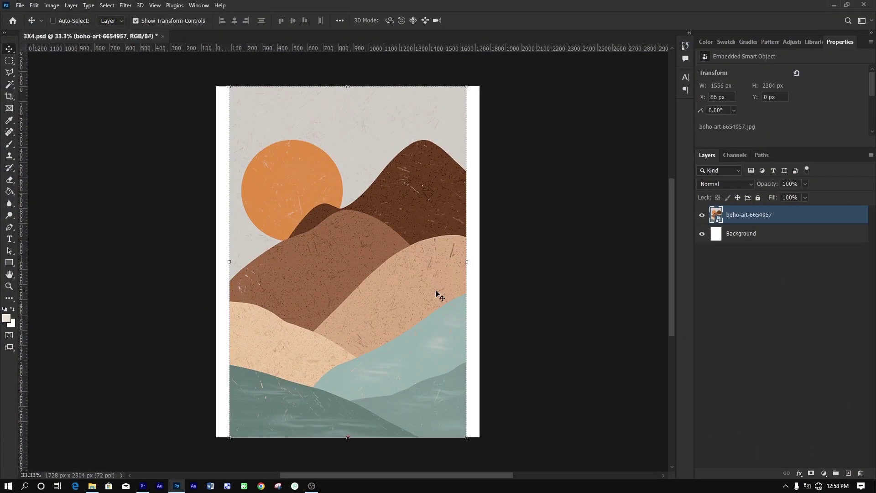
Enlarge the mountain artwork in 3X4.psd to 290.32% to cover the canvas
key("ctrl+t")
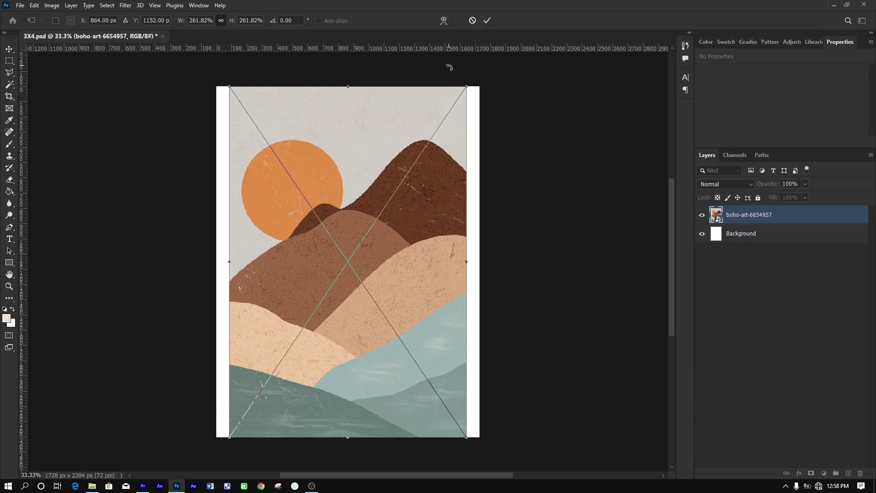
left_click_drag(467, 86, 480, 66)
left_click_drag(230, 437, 216, 456)
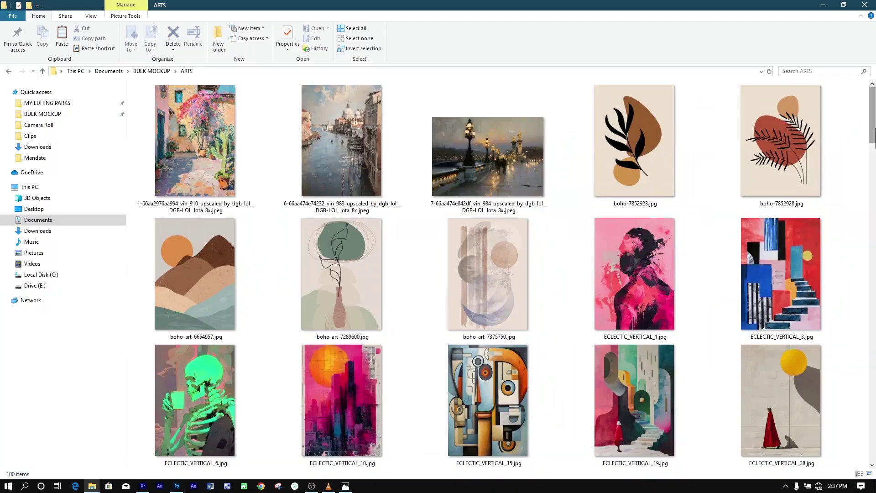
Scroll through the ECLECTIC_VERTICAL print thumbnails in the ARTS folder
scroll(778, 179, "down", 10)
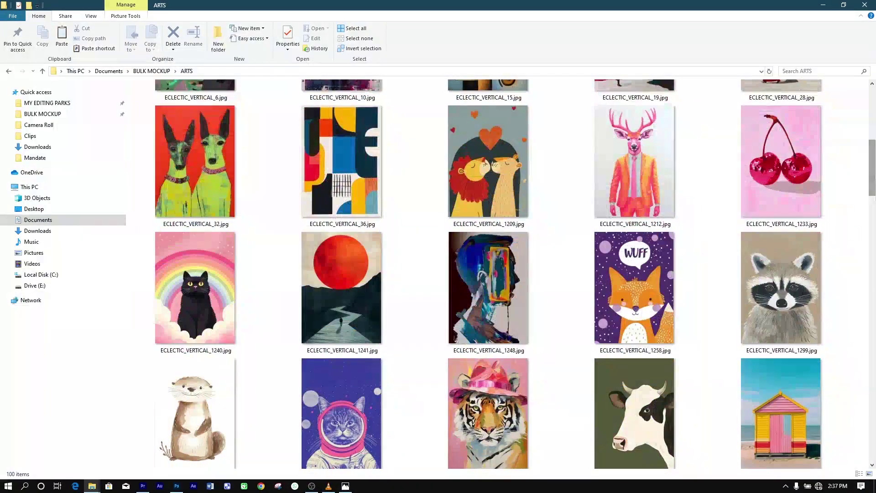
scroll(778, 179, "down", 10)
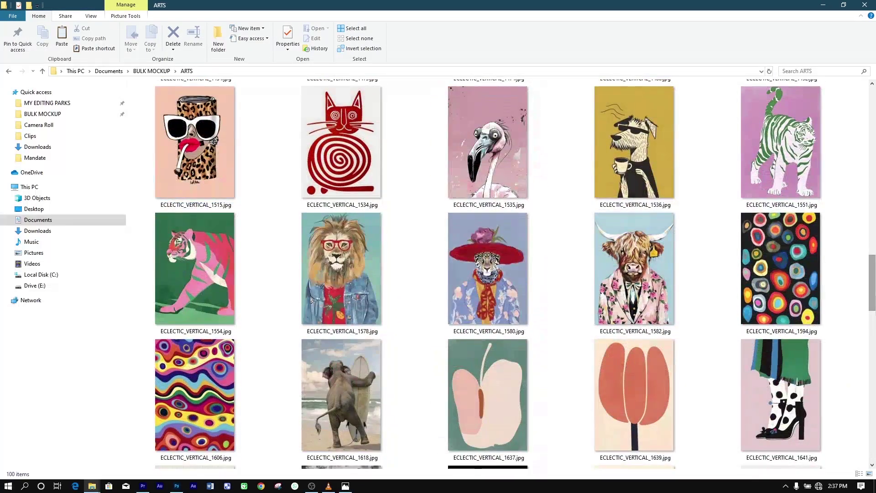
scroll(779, 294, "down", 3)
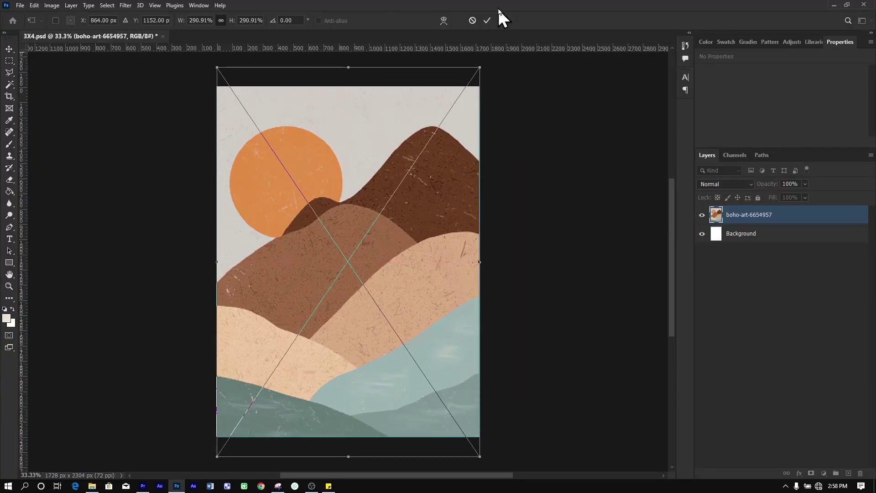
Commit the placed image and bring up Export As for 3X4 as a quality-6 JPG
left_click(497, 20)
left_click(20, 6)
mouse_move(46, 143)
left_click(188, 156)
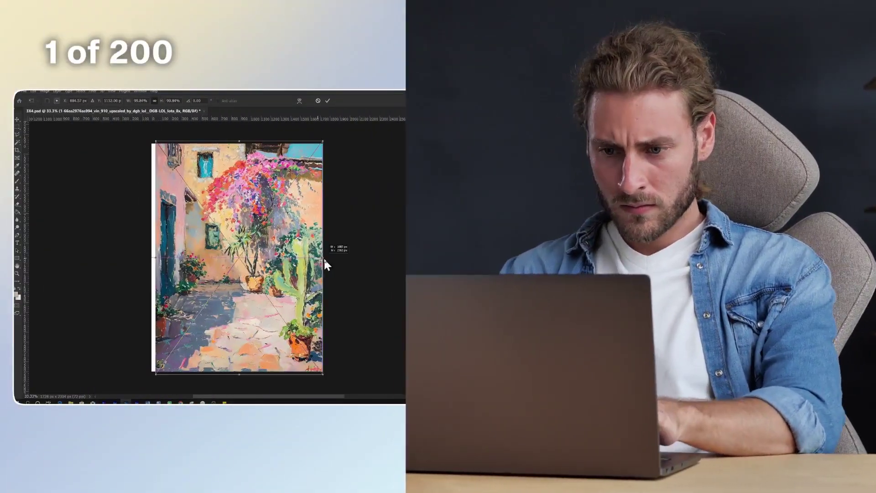
Commit each placed artwork and export it by hand via Export As, one after another
left_click(328, 101)
left_click(23, 92)
mouse_move(58, 187)
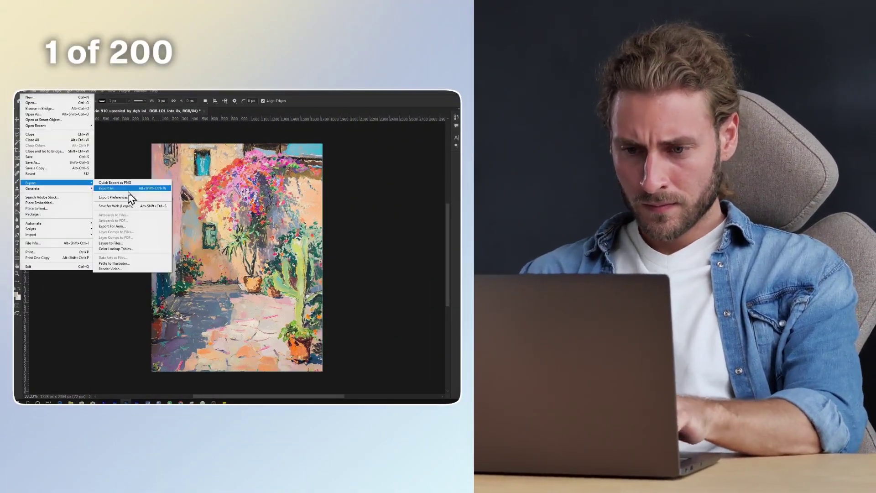
left_click(129, 196)
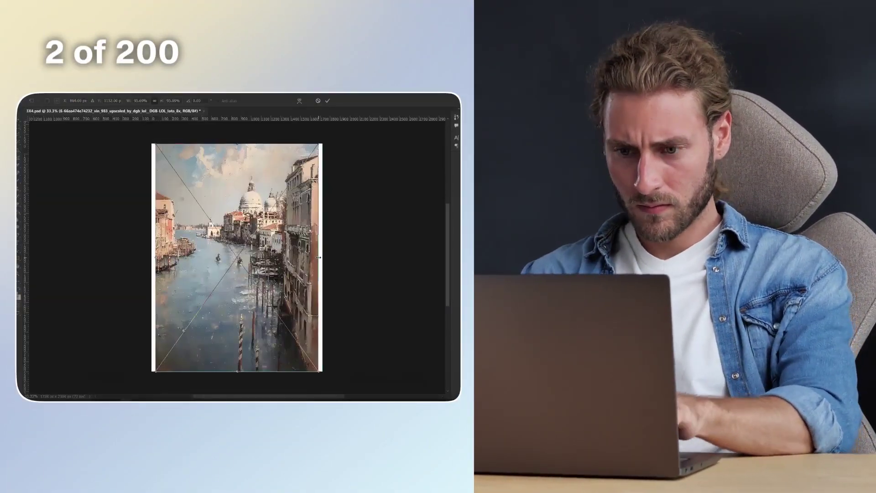
left_click(328, 100)
left_click(23, 92)
mouse_move(78, 183)
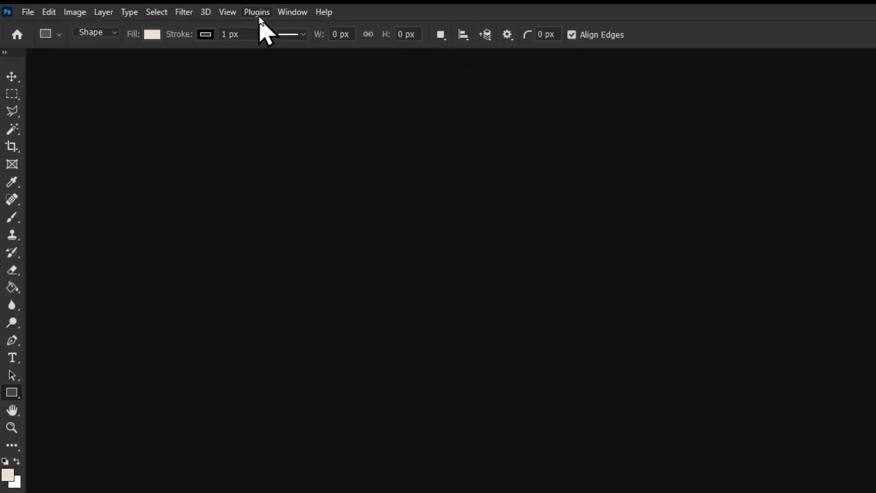
Launch Plugins > Bulk Mockup and scale the leaf artwork up proportionally to 175.2%
left_click(258, 13)
mouse_move(272, 47)
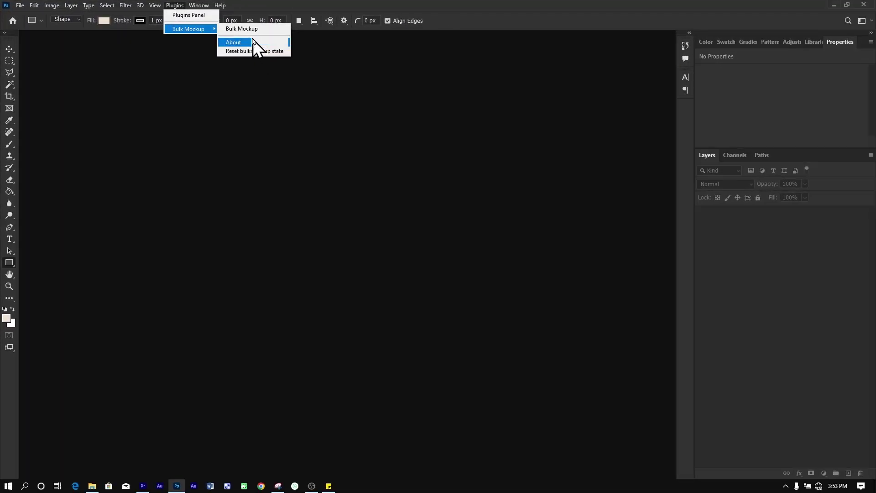
left_click(253, 30)
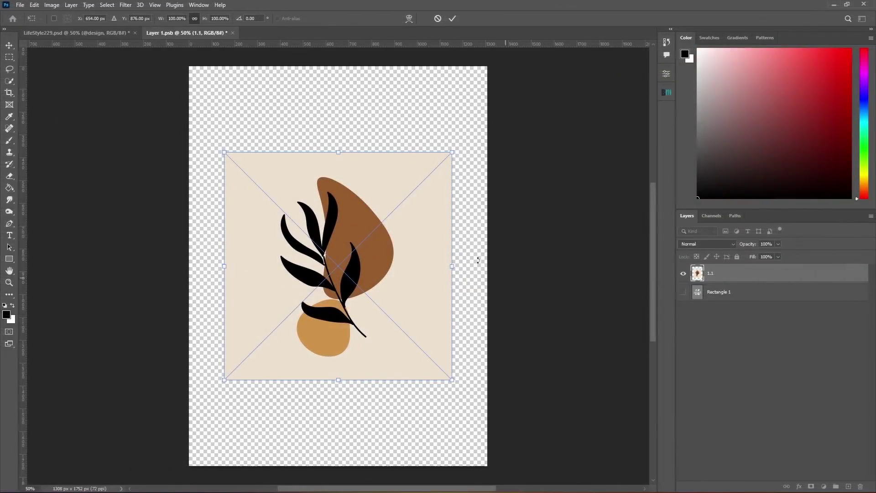
left_click_drag(341, 152, 345, 69)
left_click_drag(338, 380, 338, 466)
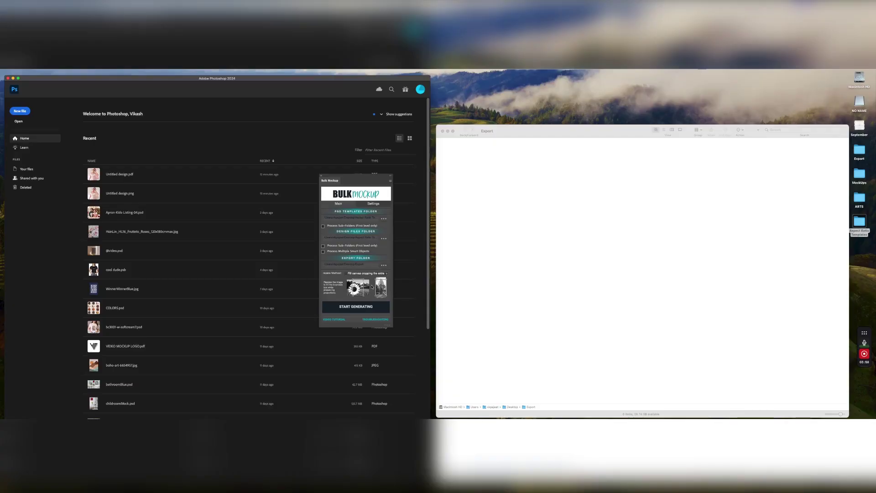
Start generating the mockup batch, contrasted with placing and exporting a painting by hand
left_click(357, 306)
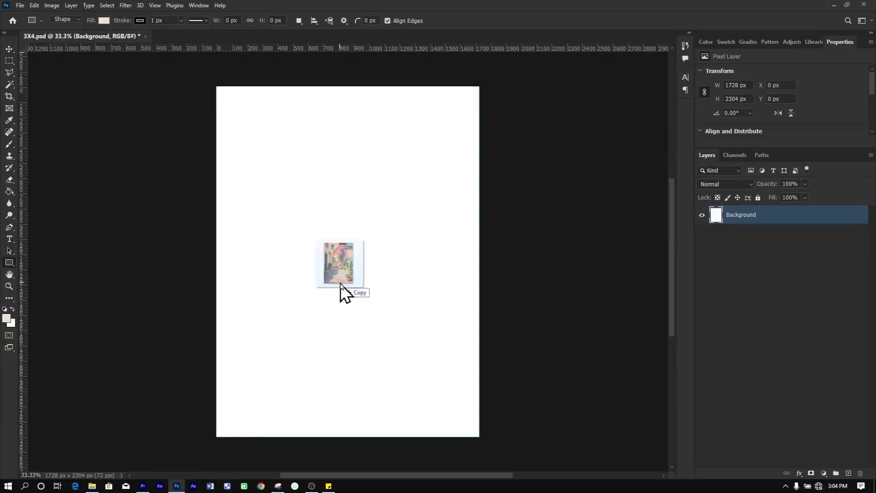
left_click_drag(343, 294, 344, 294)
left_click(487, 20)
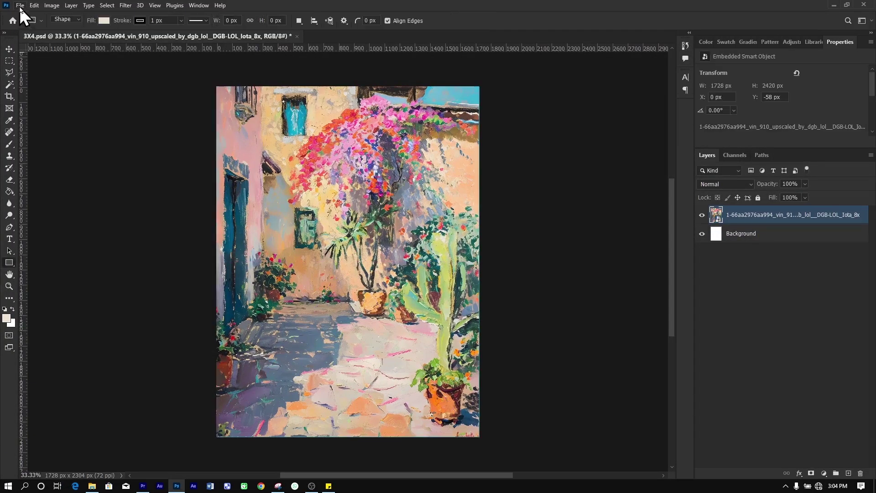
left_click(20, 5)
mouse_move(35, 144)
left_click(178, 160)
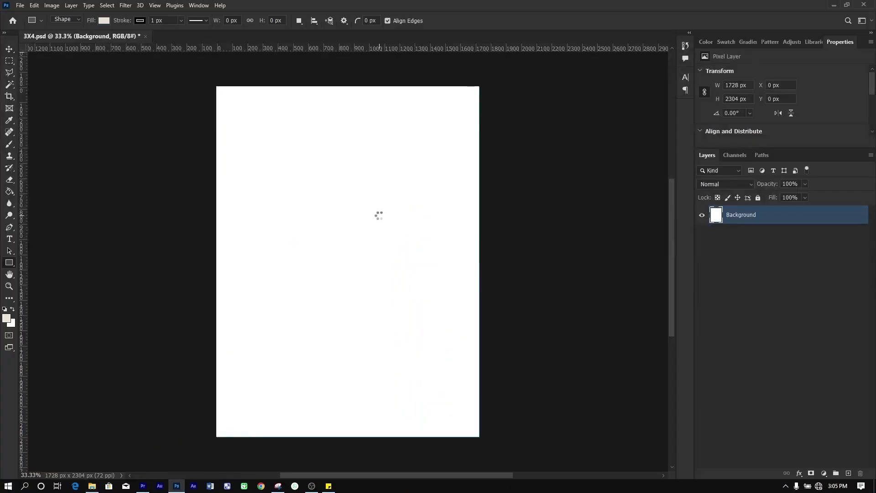
Place the Venice painting stretched over the canvas and commit its new size
left_click_drag(479, 262, 480, 262)
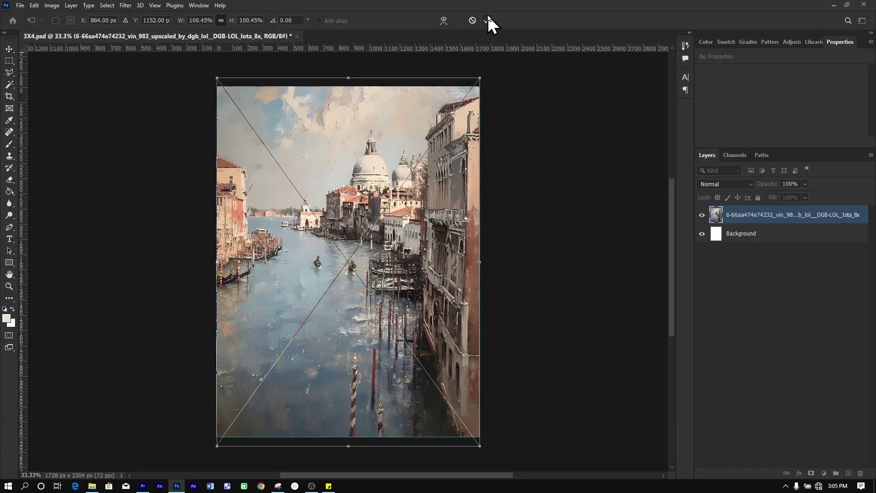
left_click(487, 21)
left_click(21, 5)
Close the export options
mouse_move(45, 147)
left_click(206, 155)
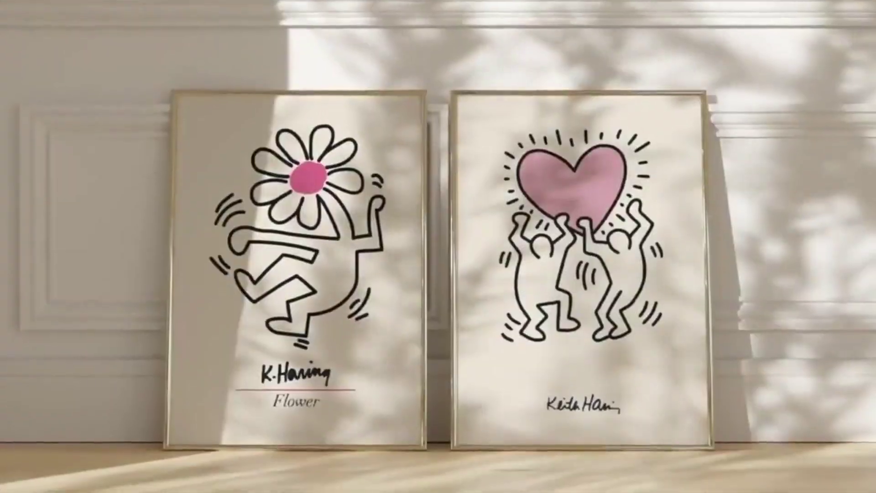